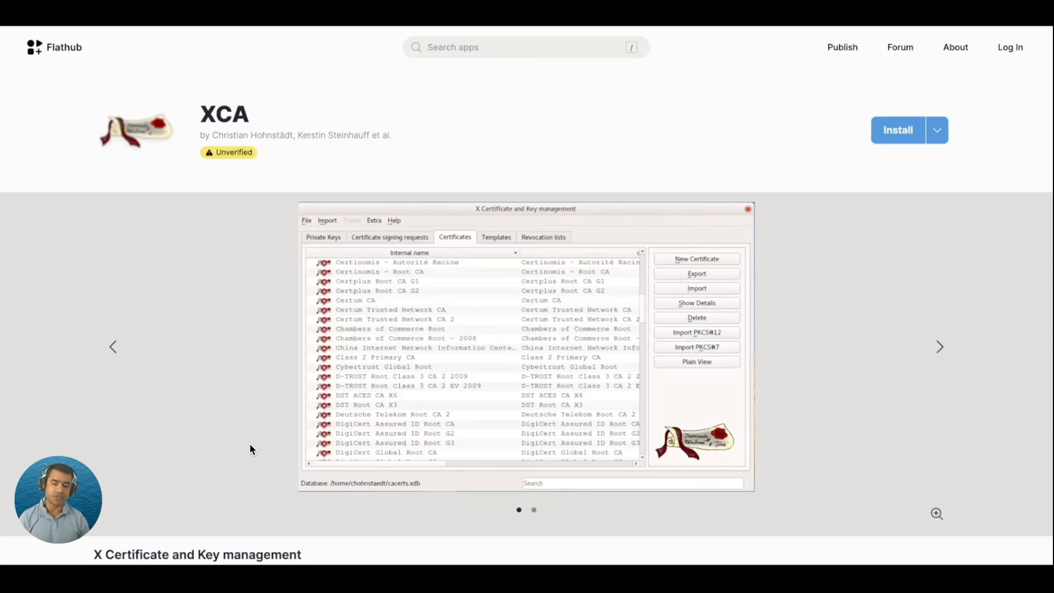
# Read the Flathub XCA page down to its Features list, highlighting the certificate-setup and smart-card lines.
pyautogui.moveTo(20, 439)
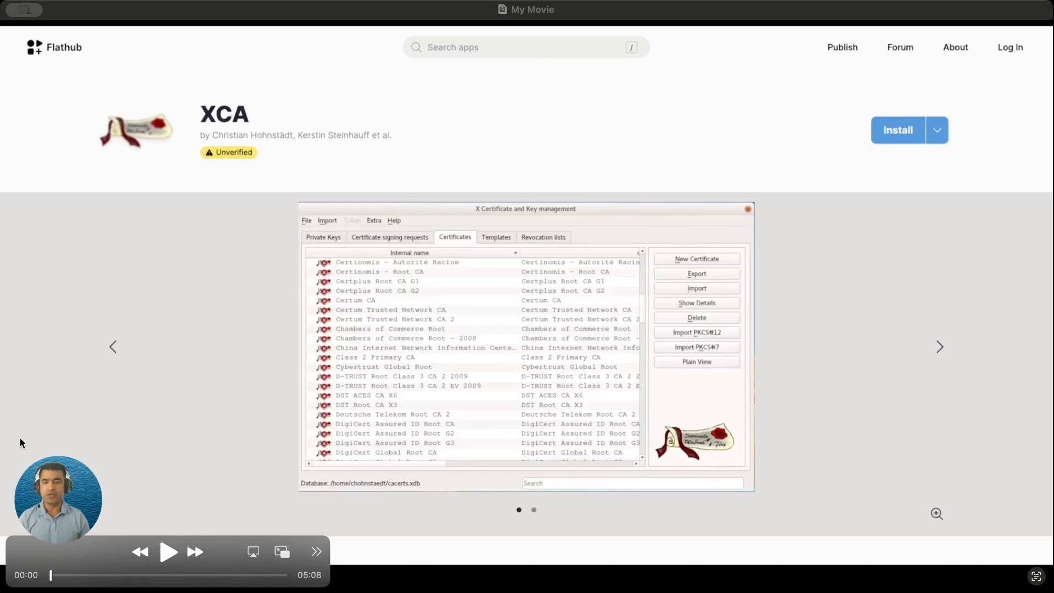
pyautogui.click(169, 555)
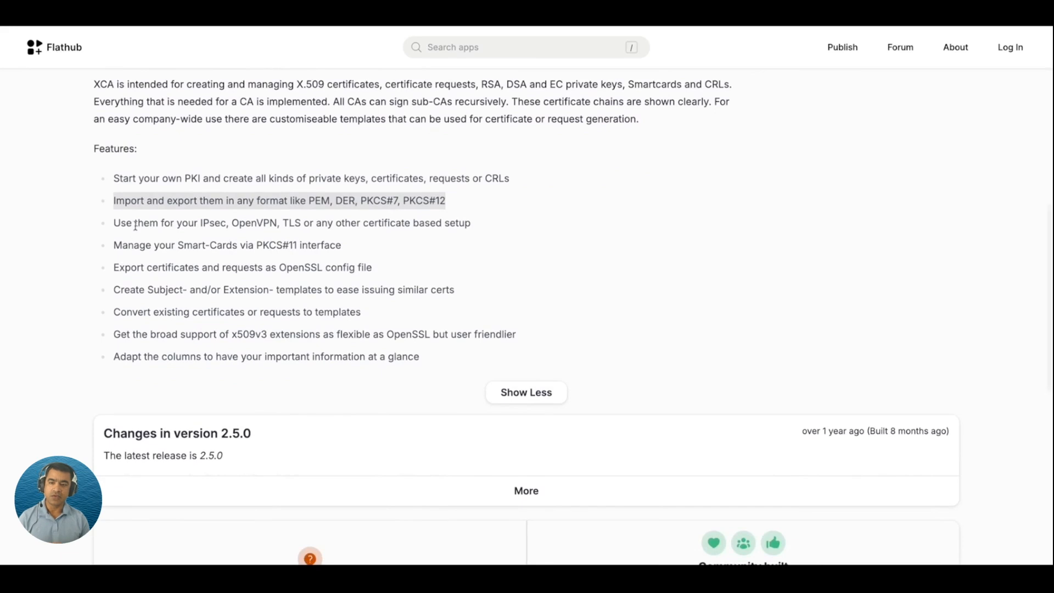
pyautogui.moveTo(181, 226); pyautogui.dragTo(341, 240)
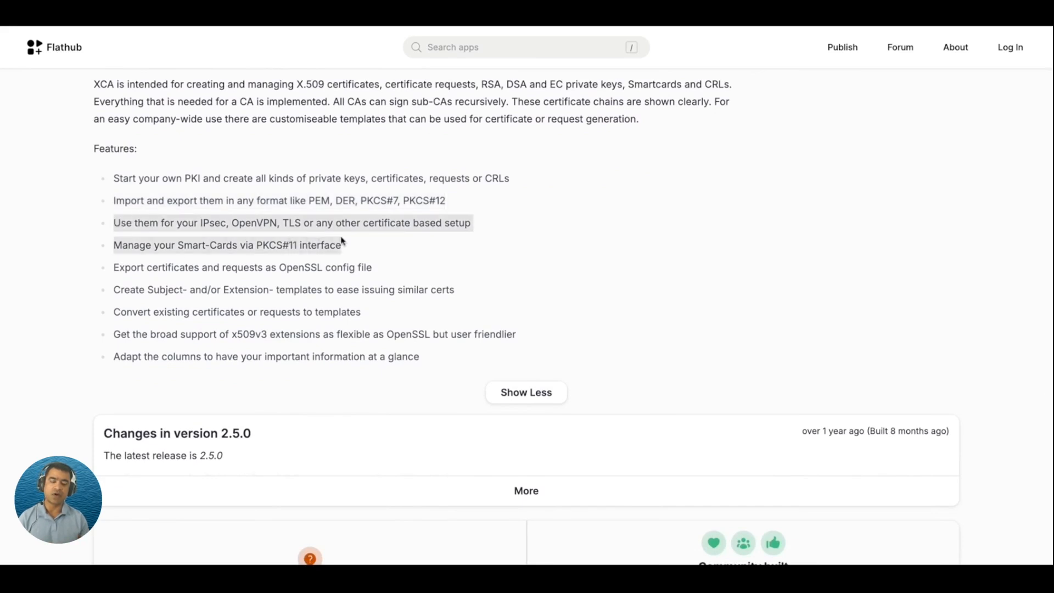
pyautogui.click(385, 271)
pyautogui.scroll(-2, 393, 288)
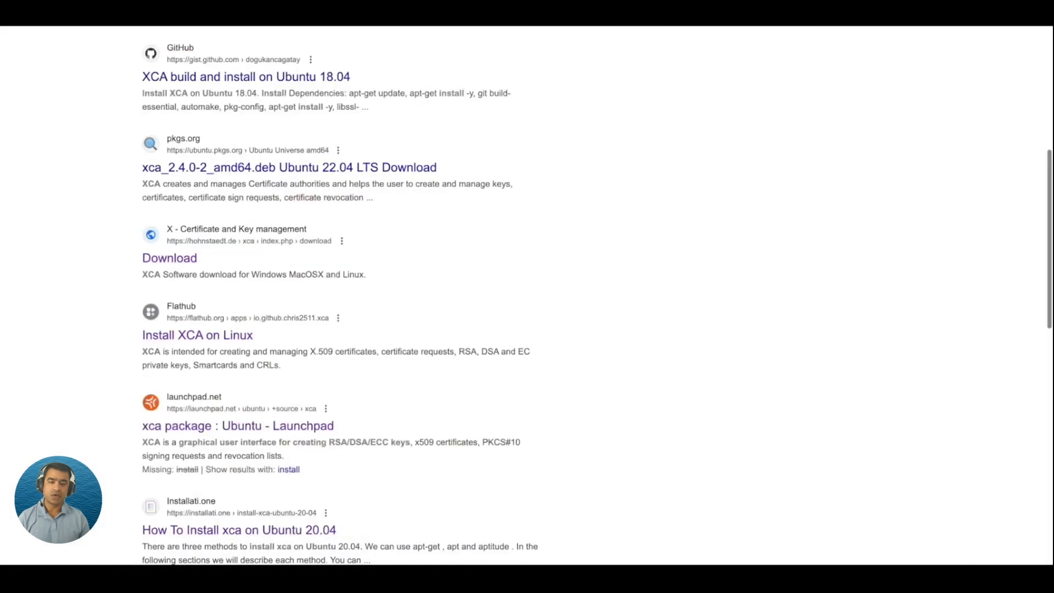
# Open the installati.one guide 'How To Install xca on Ubuntu 20.04' from the Google results.
pyautogui.scroll(-2, 384, 186)
pyautogui.scroll(-3, 384, 185)
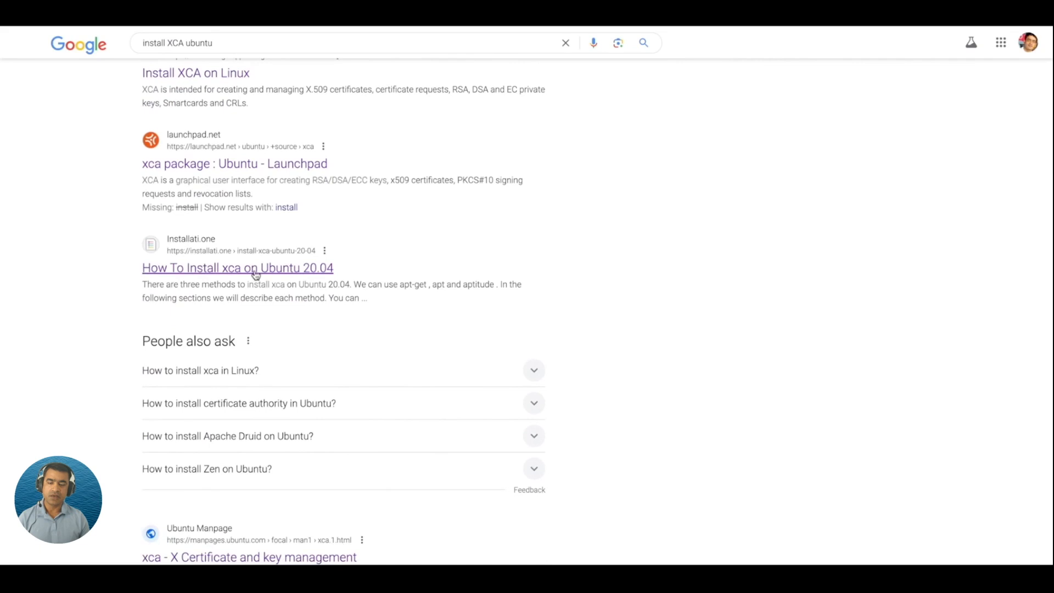
pyautogui.click(255, 269)
# Read the xca tutorial's apt-get, apt and aptitude install sections down to the Uninstall heading.
pyautogui.scroll(-2, 634, 224)
pyautogui.scroll(-15, 635, 225)
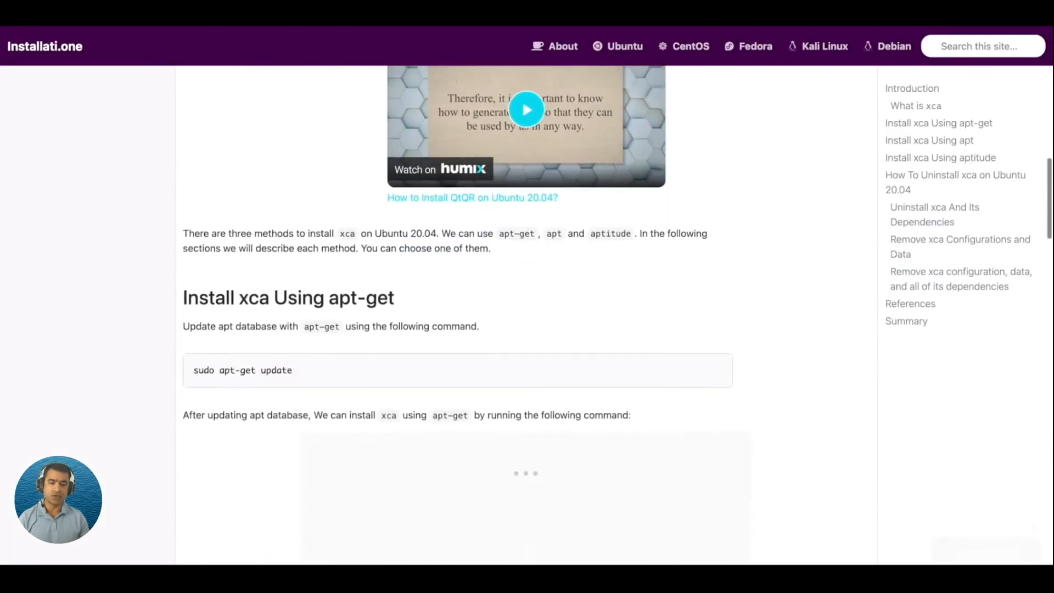
pyautogui.scroll(-9, 388, 273)
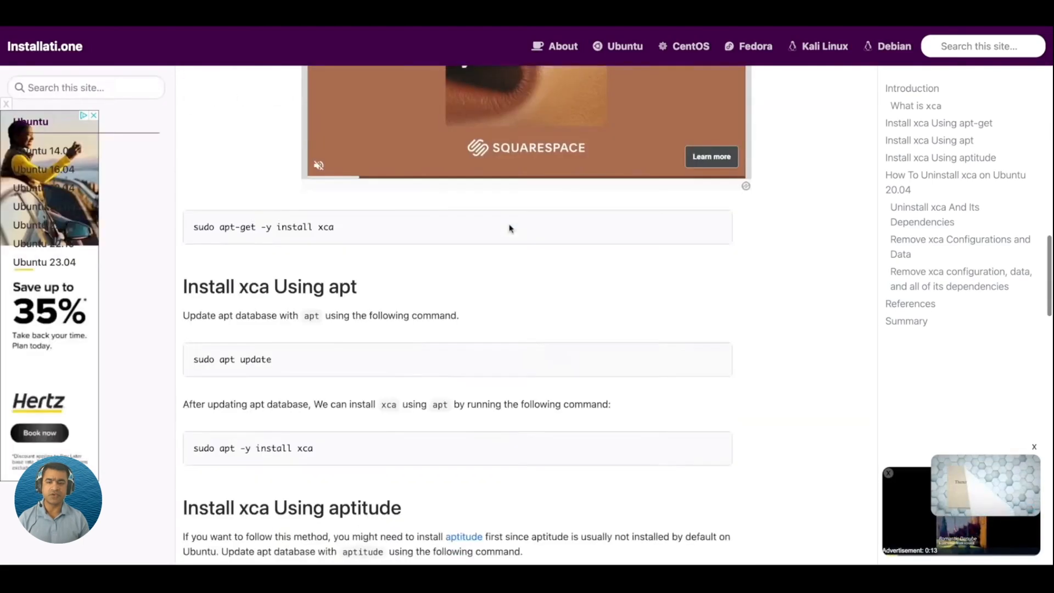
pyautogui.scroll(-2, 508, 228)
pyautogui.scroll(7, 339, 215)
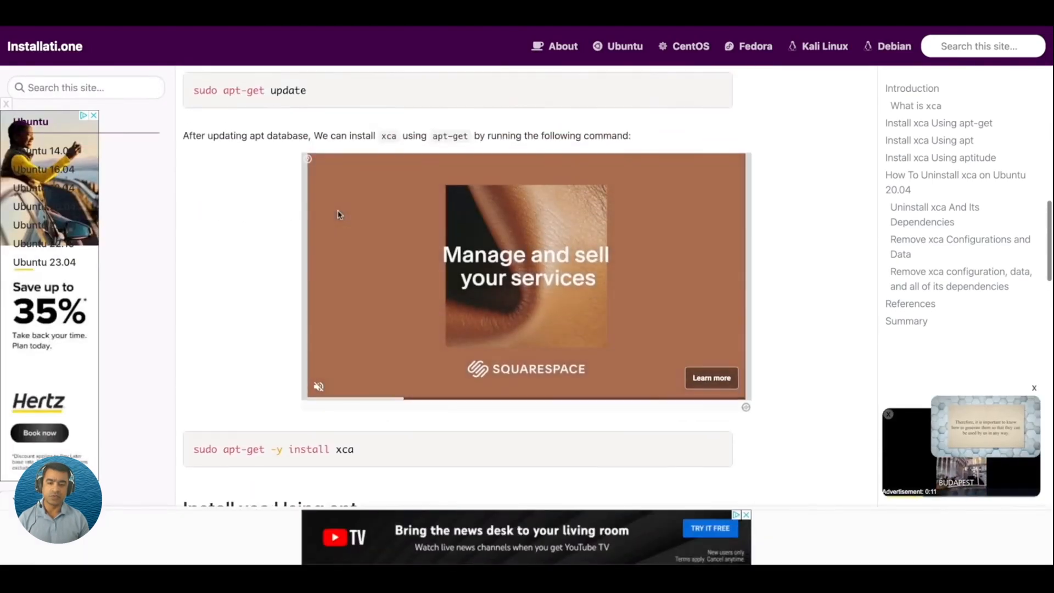
pyautogui.scroll(-3, 340, 215)
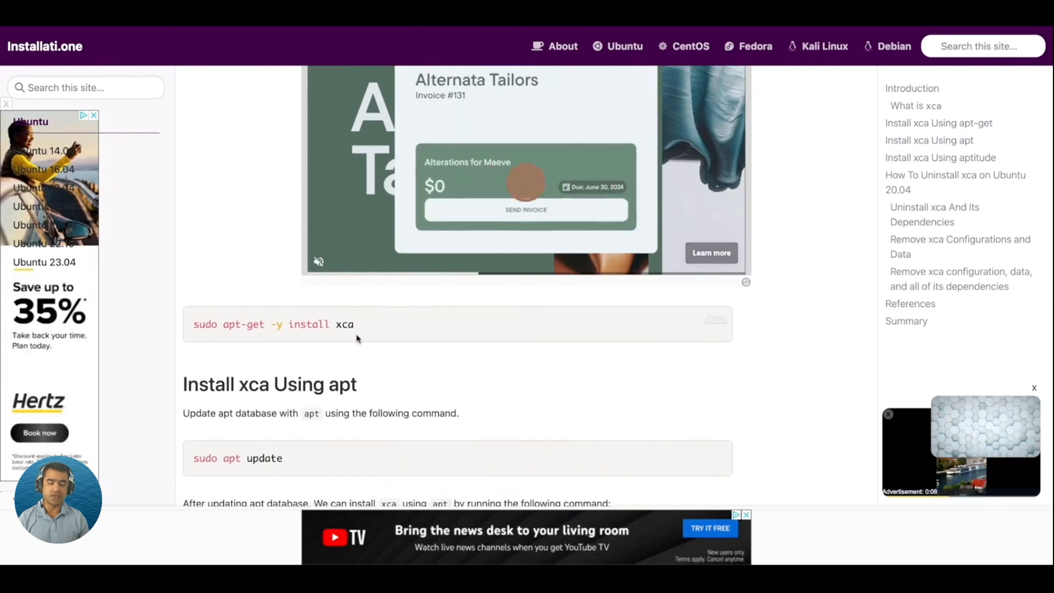
pyautogui.scroll(-9, 492, 320)
pyautogui.scroll(-13, 517, 300)
pyautogui.scroll(2, 424, 157)
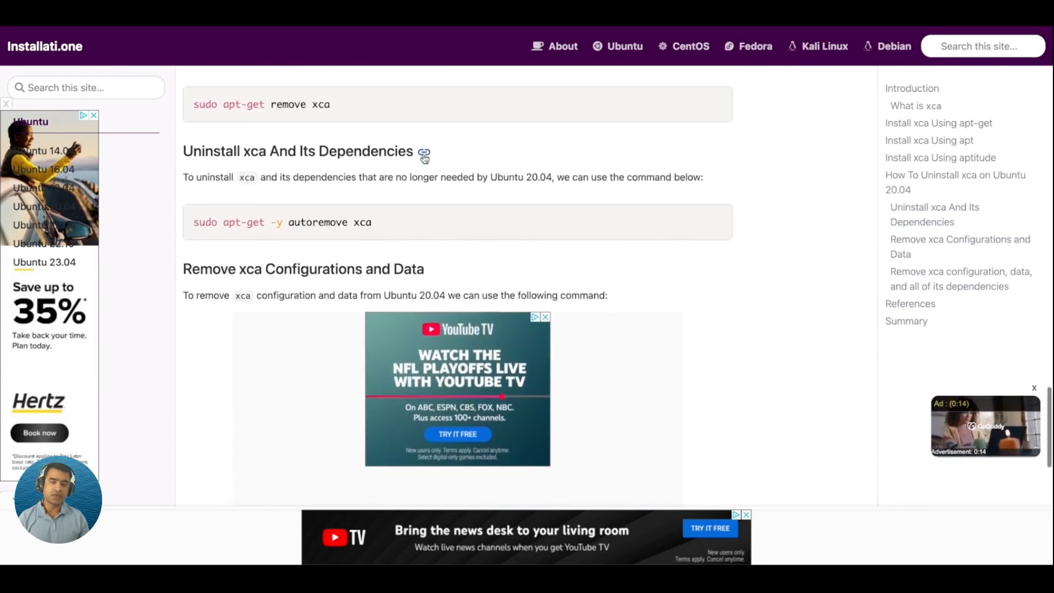
pyautogui.scroll(1, 425, 158)
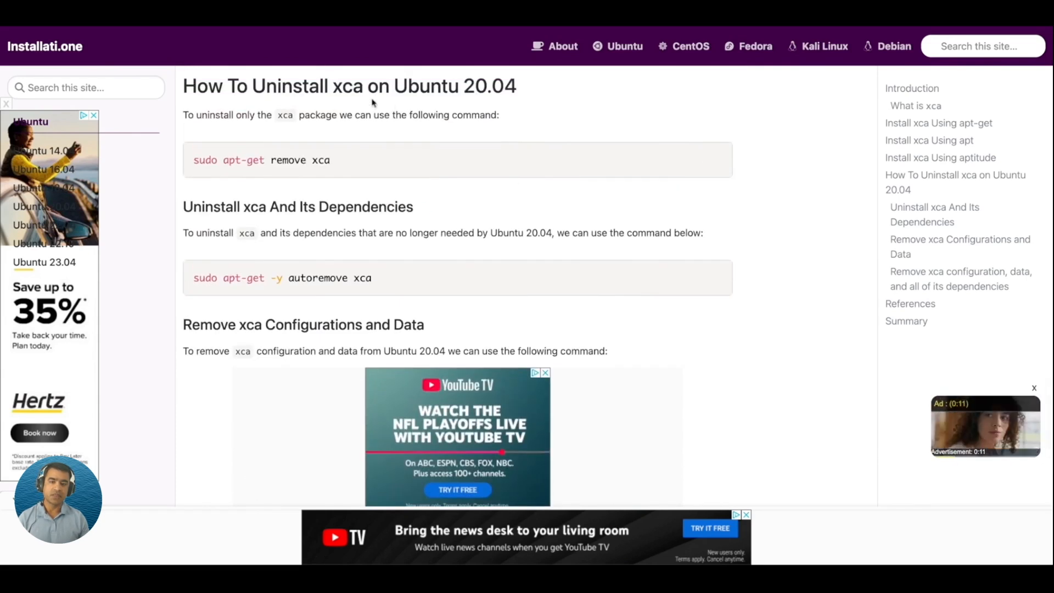
pyautogui.moveTo(329, 86); pyautogui.dragTo(252, 87)
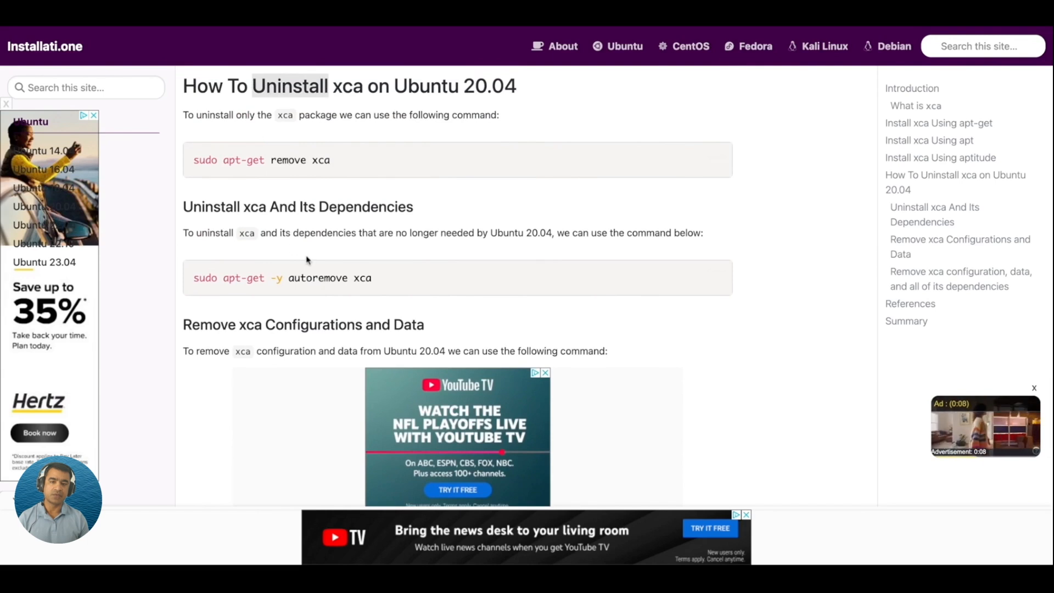
pyautogui.scroll(-5, 307, 264)
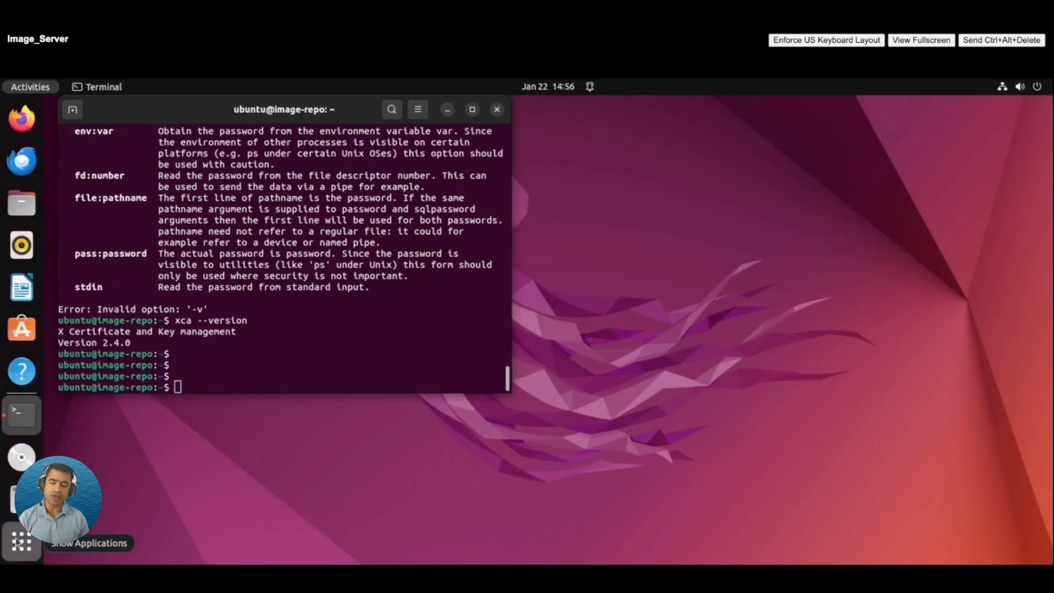
# Launch XCA by searching for xca in the application grid.
pyautogui.click(22, 542)
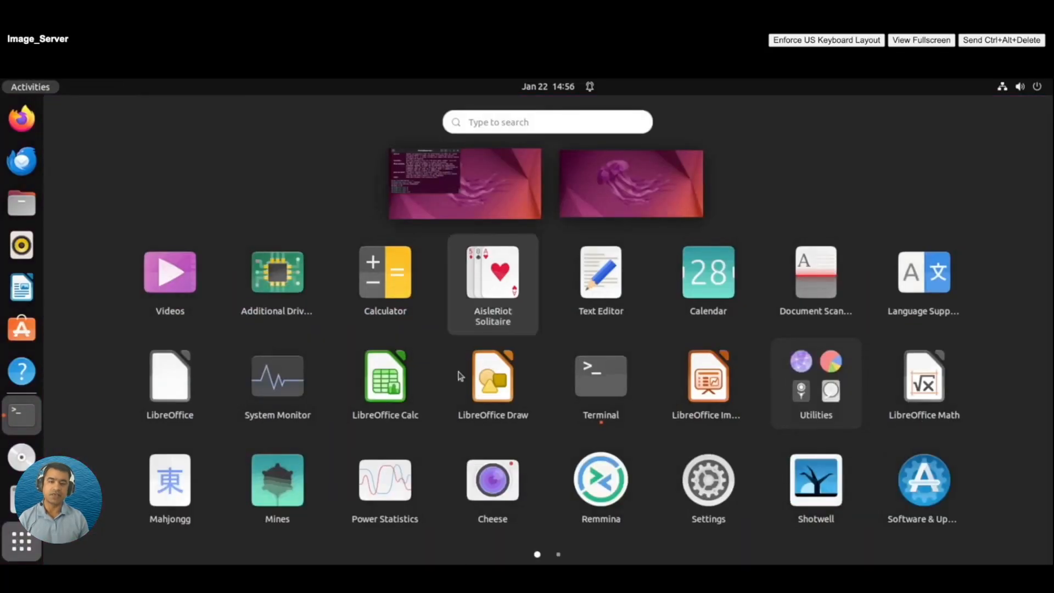
pyautogui.click(491, 119)
pyautogui.write('xcal')
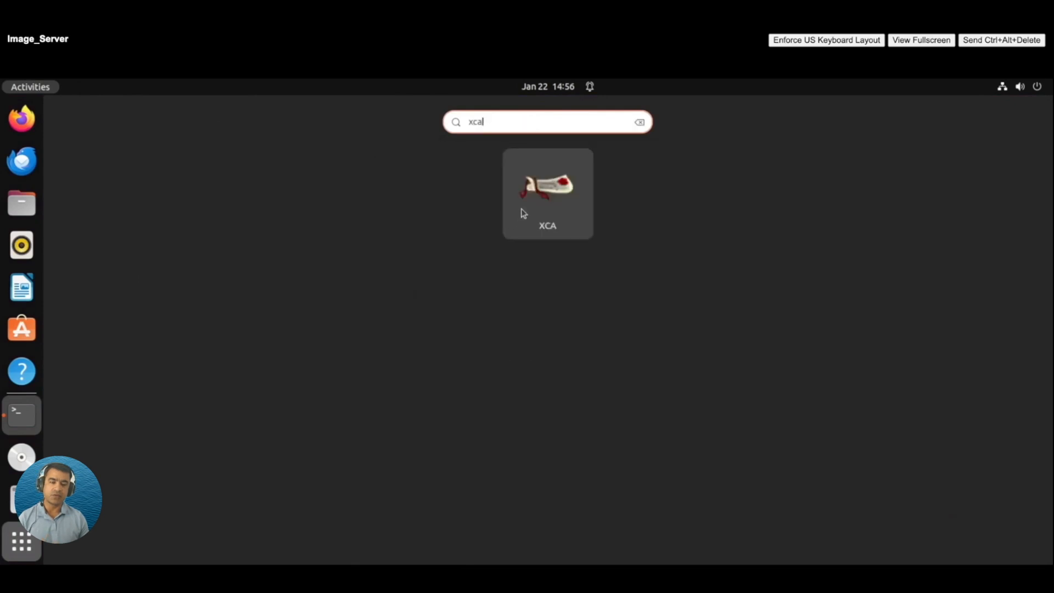
pyautogui.click(523, 213)
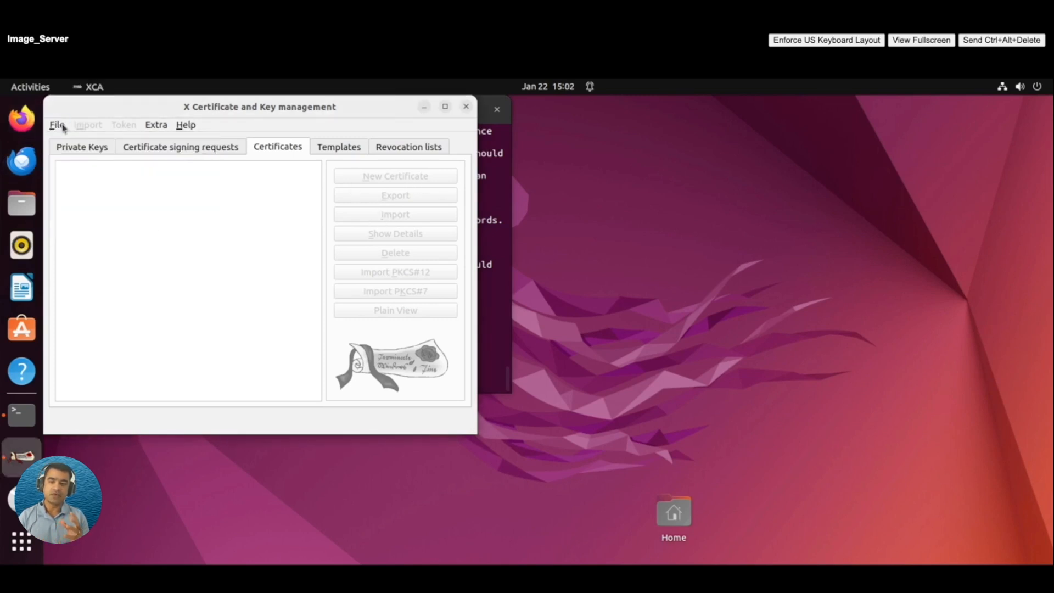
# Create the password-protected XCA database MCS_CA_DB.xdb in /home/ubuntu.
pyautogui.click(61, 129)
pyautogui.click(92, 140)
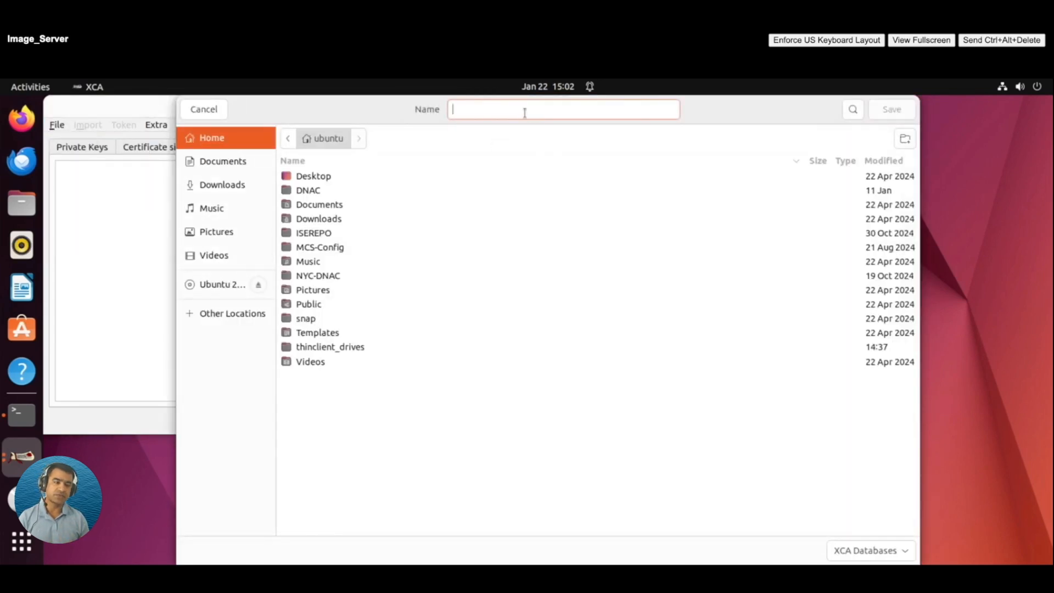
pyautogui.write('MCS')
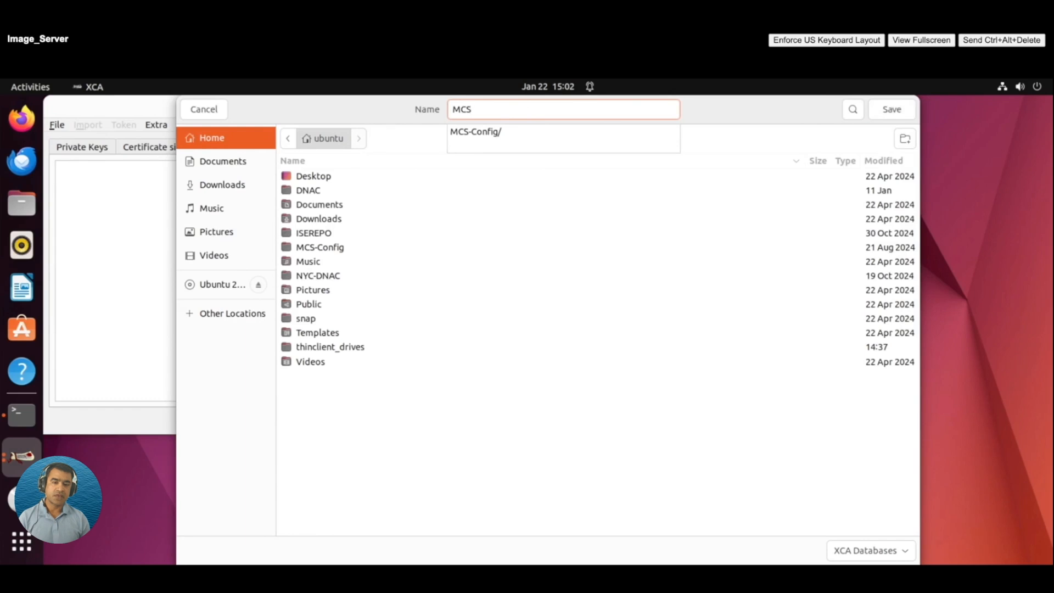
pyautogui.write('_CA')
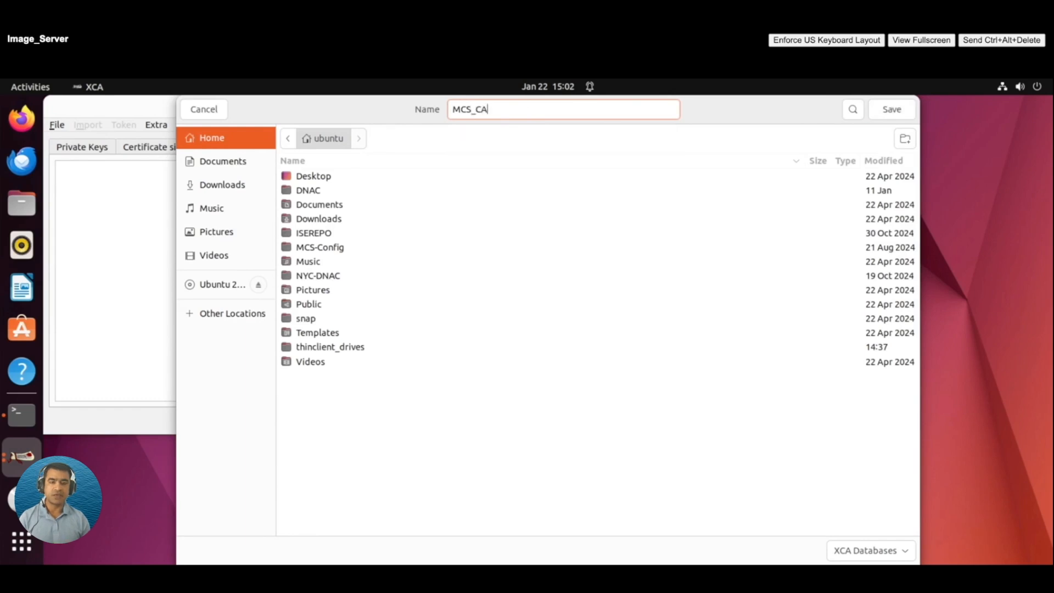
pyautogui.write('_DB')
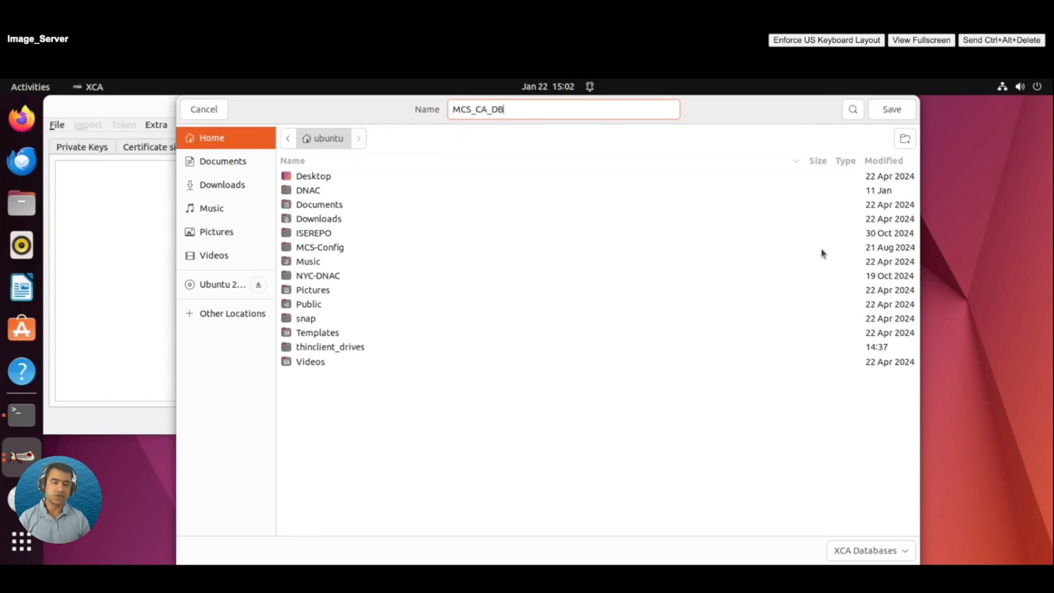
pyautogui.click(903, 113)
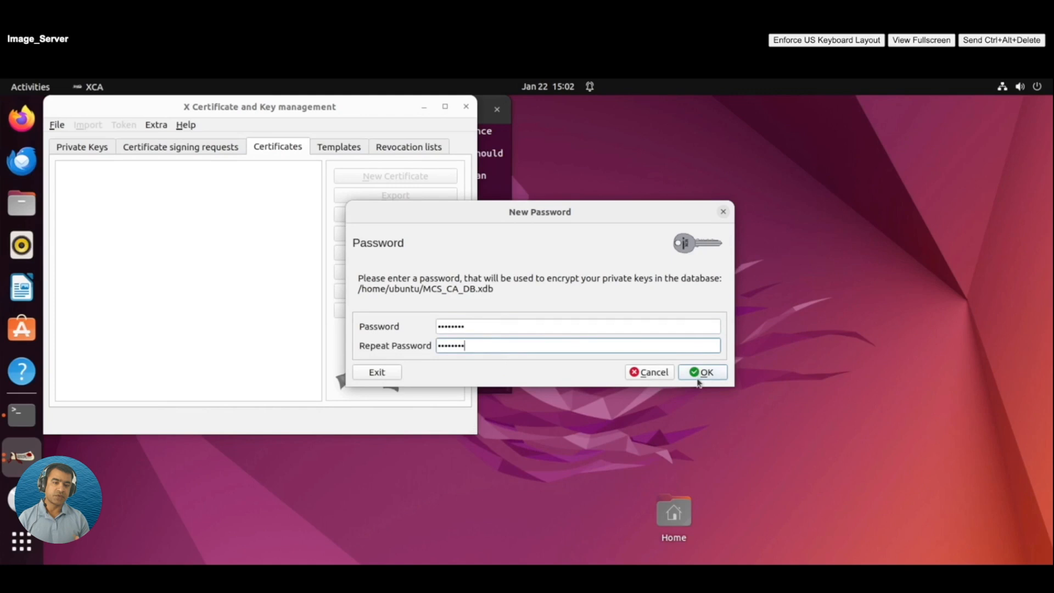
pyautogui.click(702, 377)
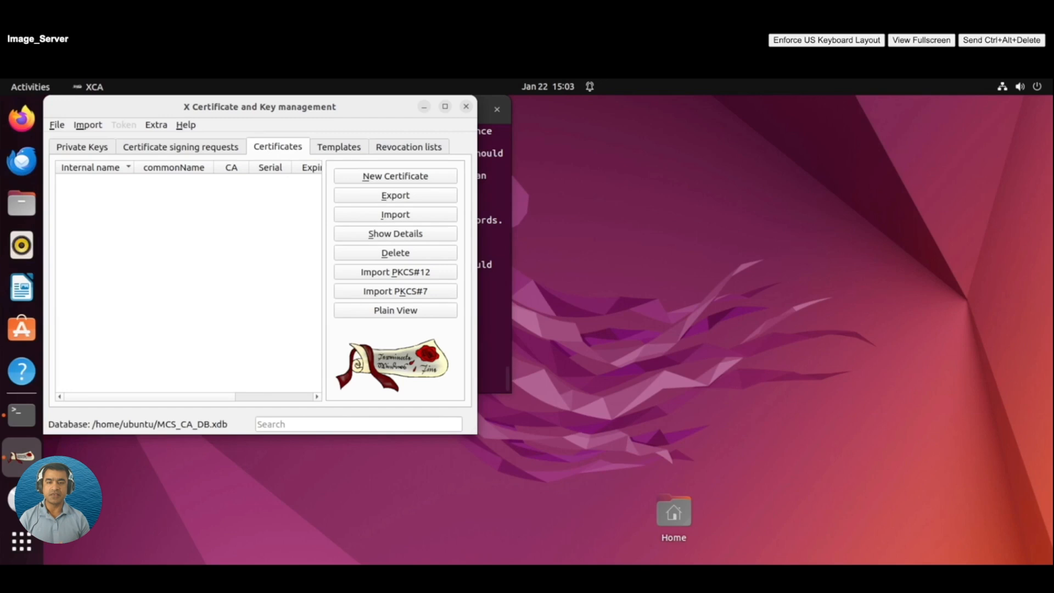
# Start a new certificate with all [default] CA template settings applied, then view its key usage.
pyautogui.click(388, 182)
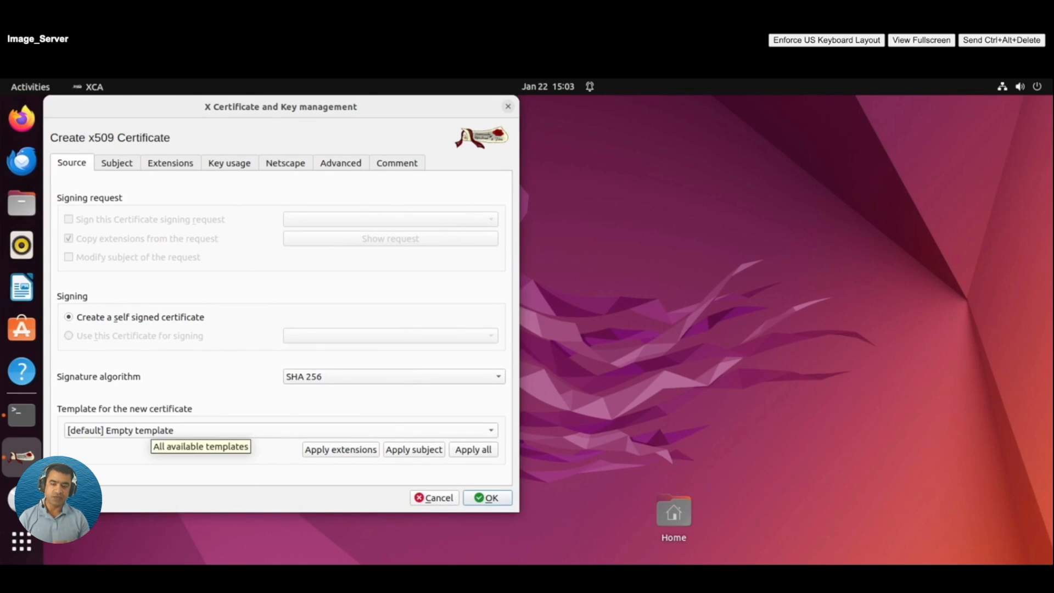
pyautogui.click(150, 432)
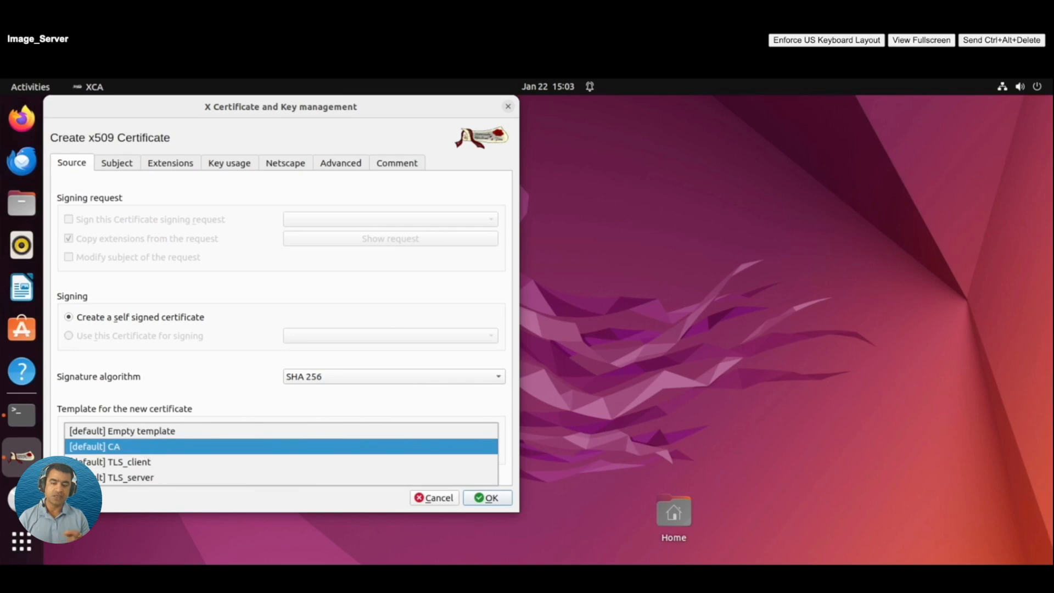
pyautogui.click(94, 447)
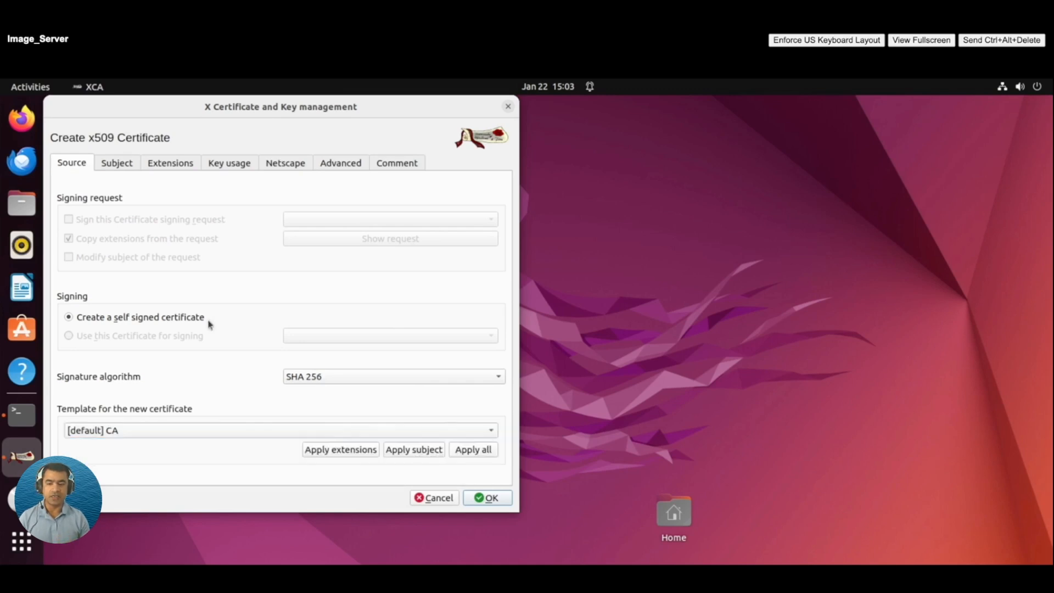
pyautogui.click(485, 454)
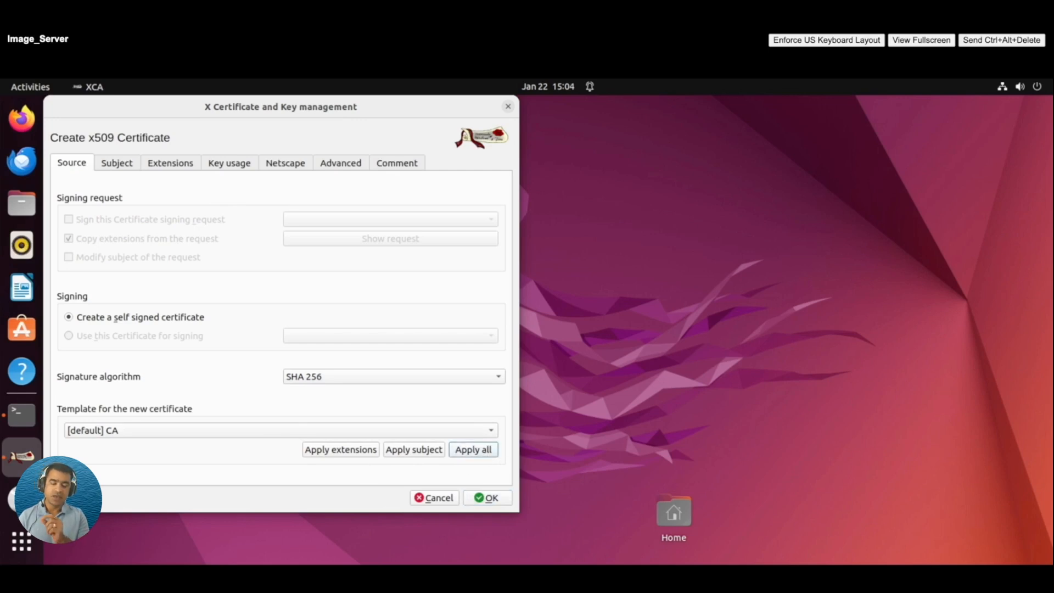
pyautogui.click(473, 454)
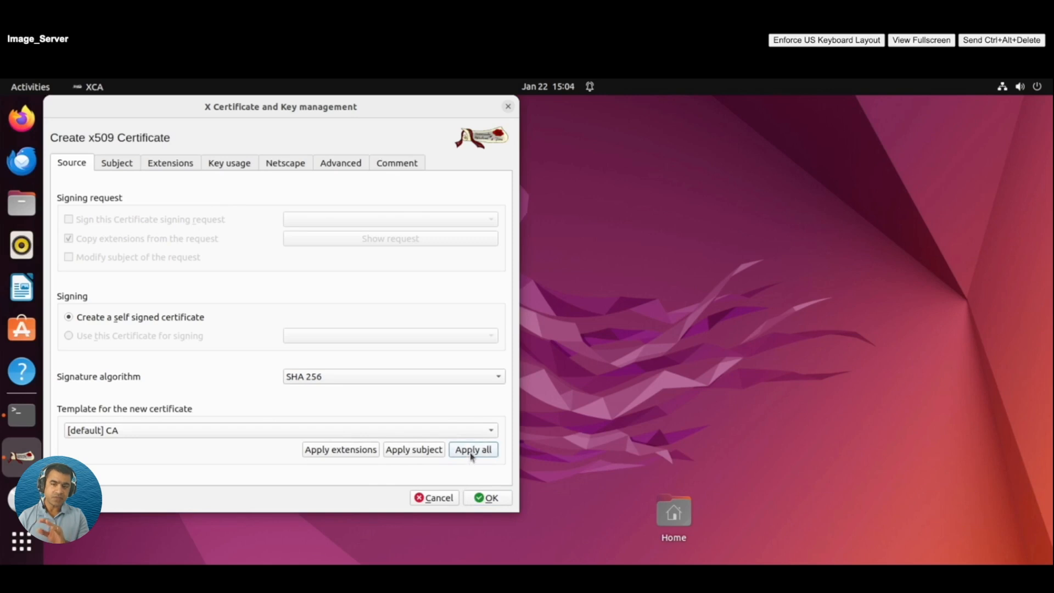
pyautogui.click(221, 166)
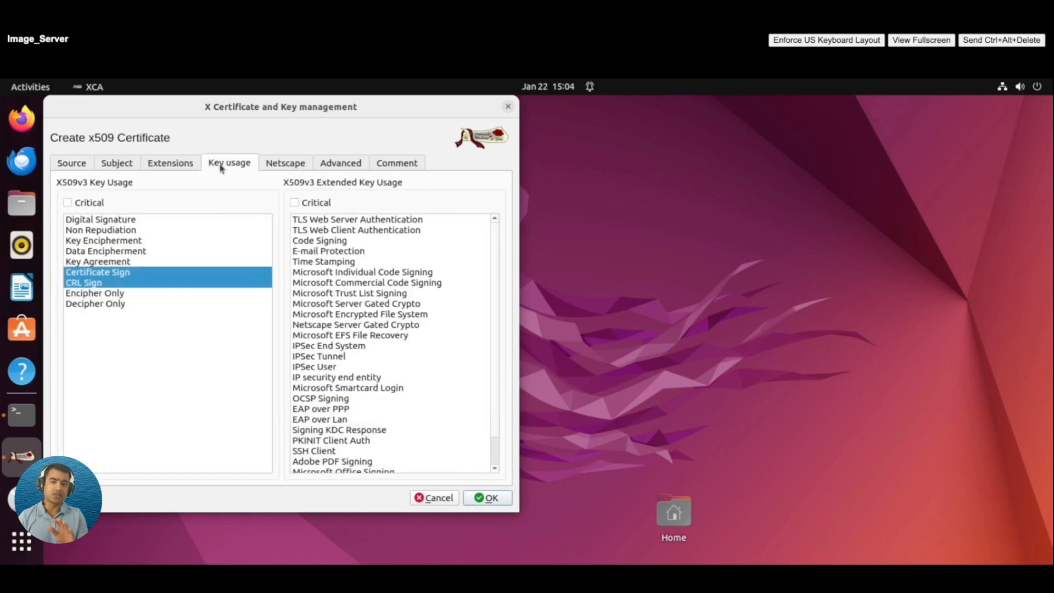
# Review the Extensions and Advanced tabs, then enter Internal Name MCS_Root_CA on the Subject tab.
pyautogui.click(166, 161)
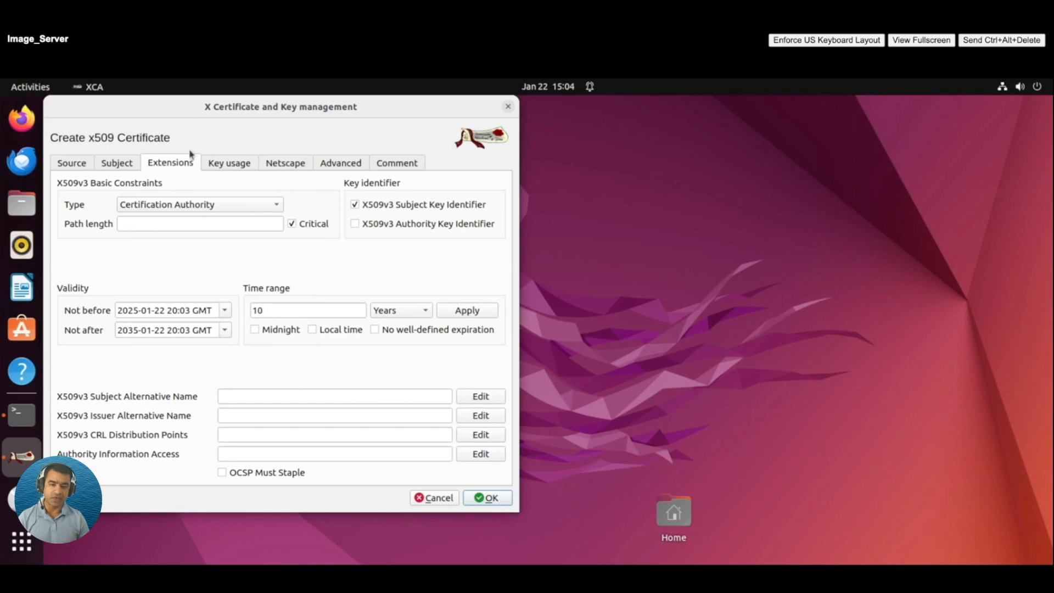
pyautogui.click(119, 163)
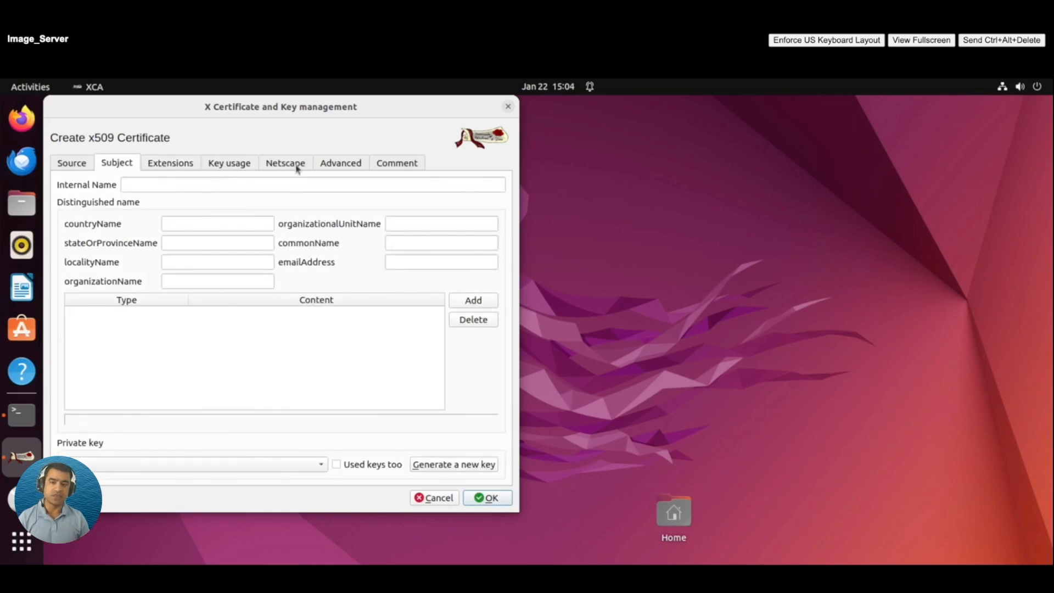
pyautogui.click(344, 166)
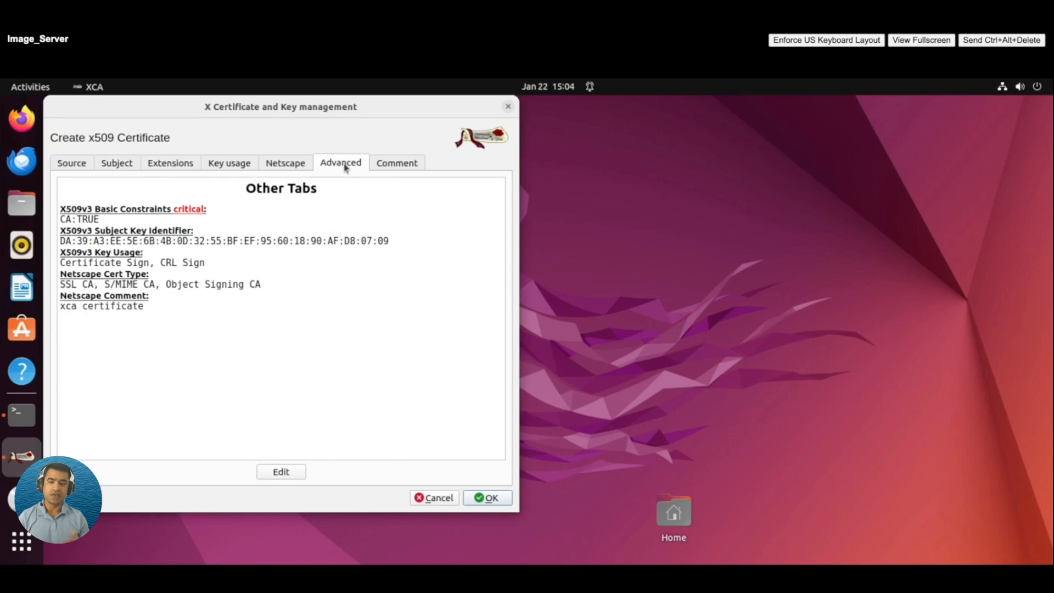
pyautogui.click(116, 164)
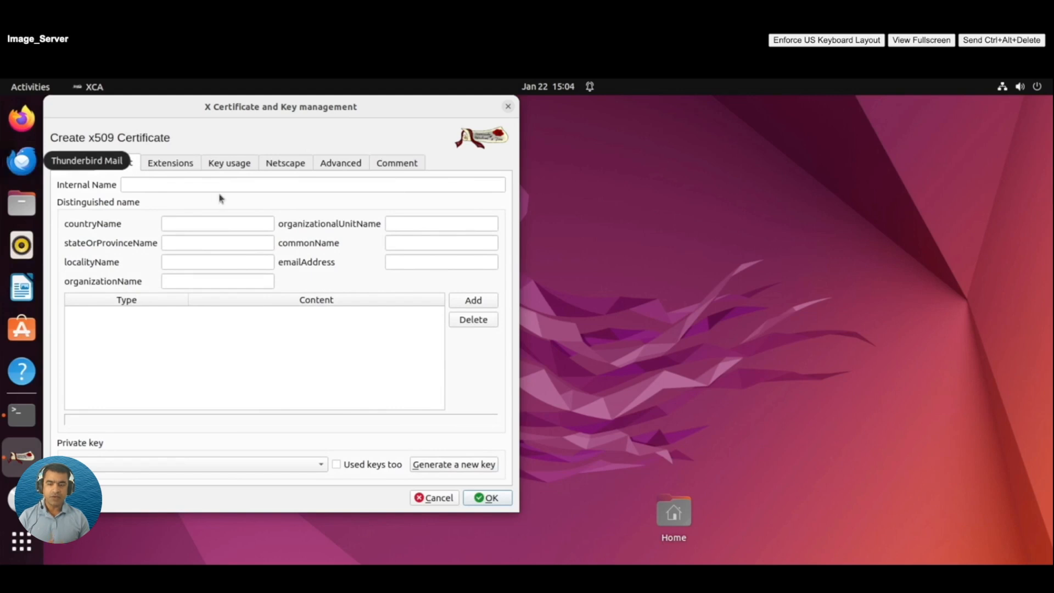
pyautogui.click(176, 184)
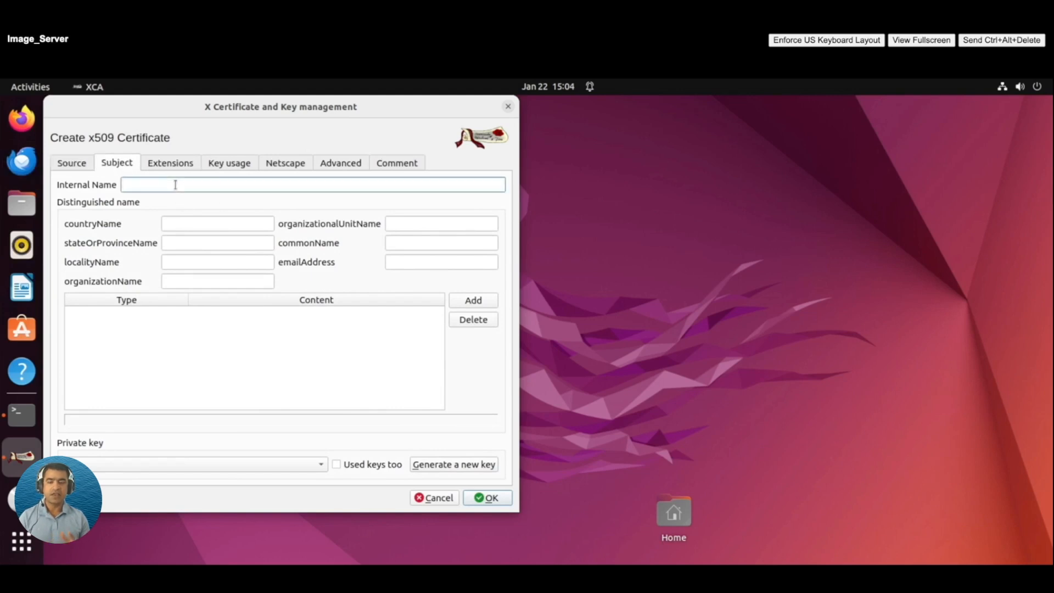
pyautogui.write('MCS')
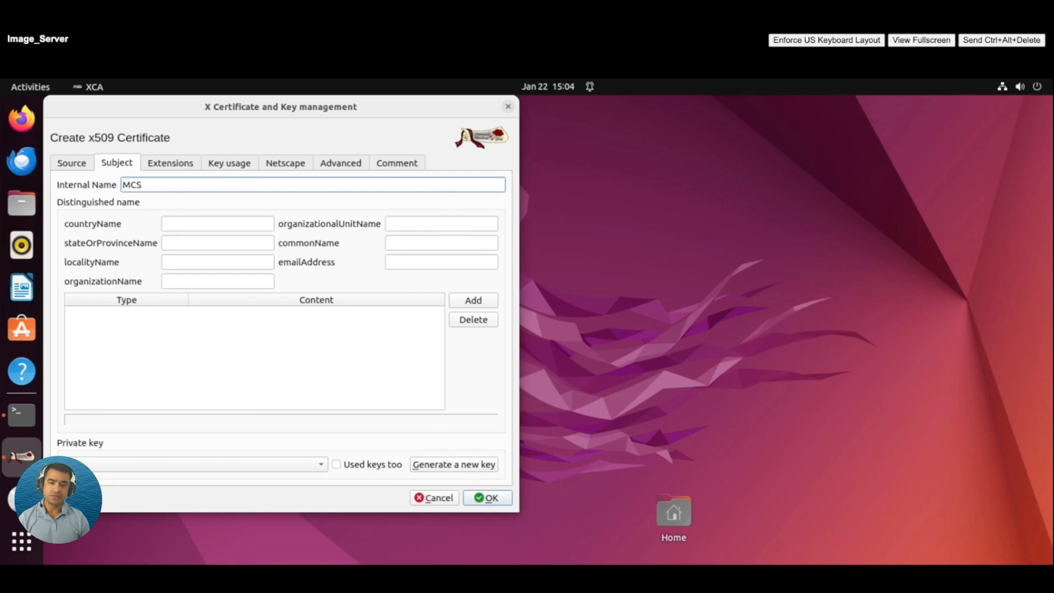
pyautogui.write('_Root_CA')
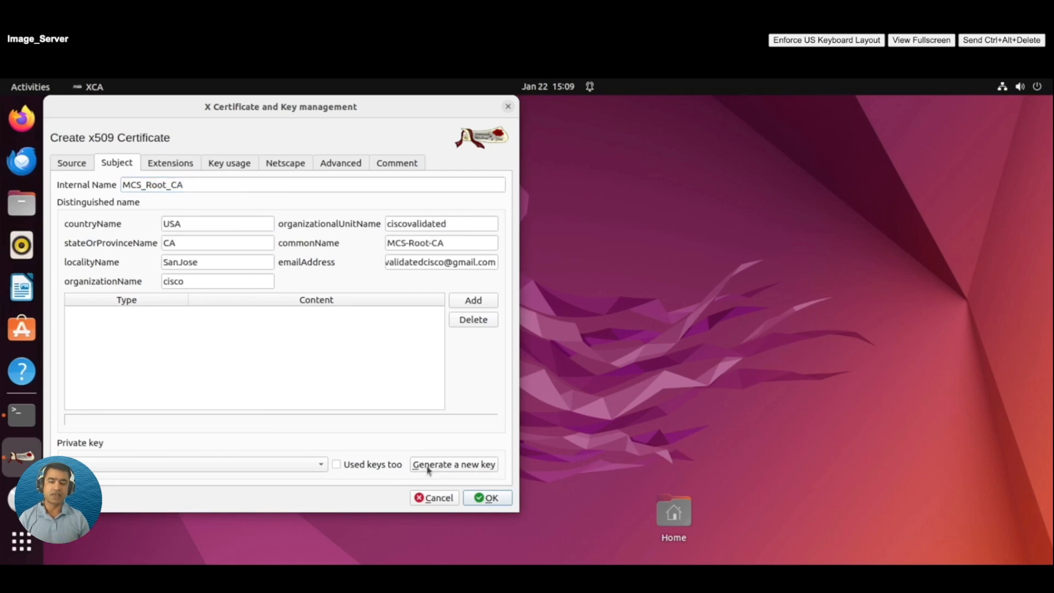
# Generate a new 2048-bit RSA key named MCS_Root_CA for the certificate.
pyautogui.click(428, 466)
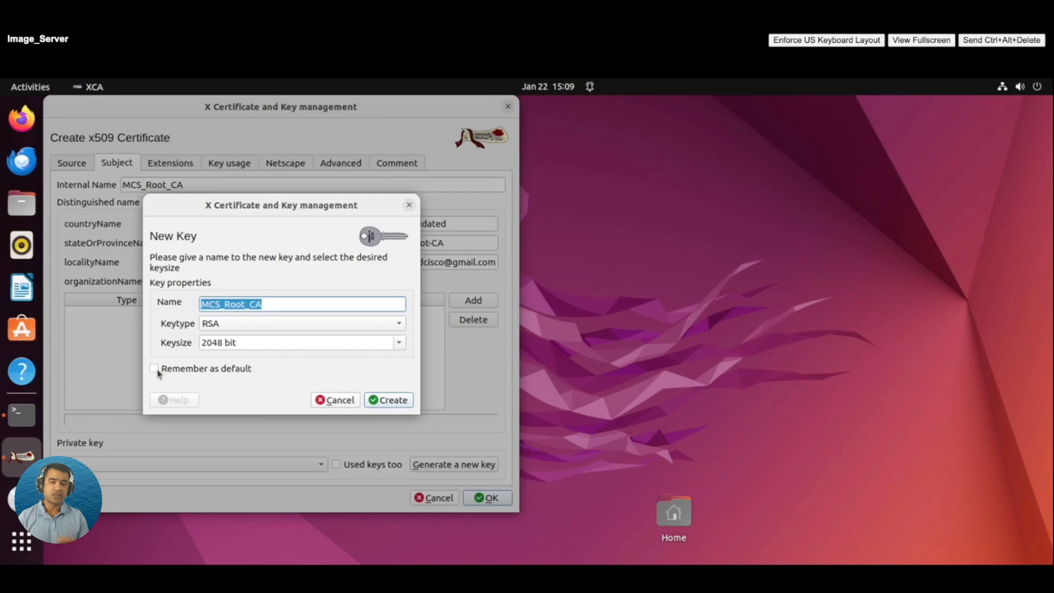
pyautogui.click(399, 402)
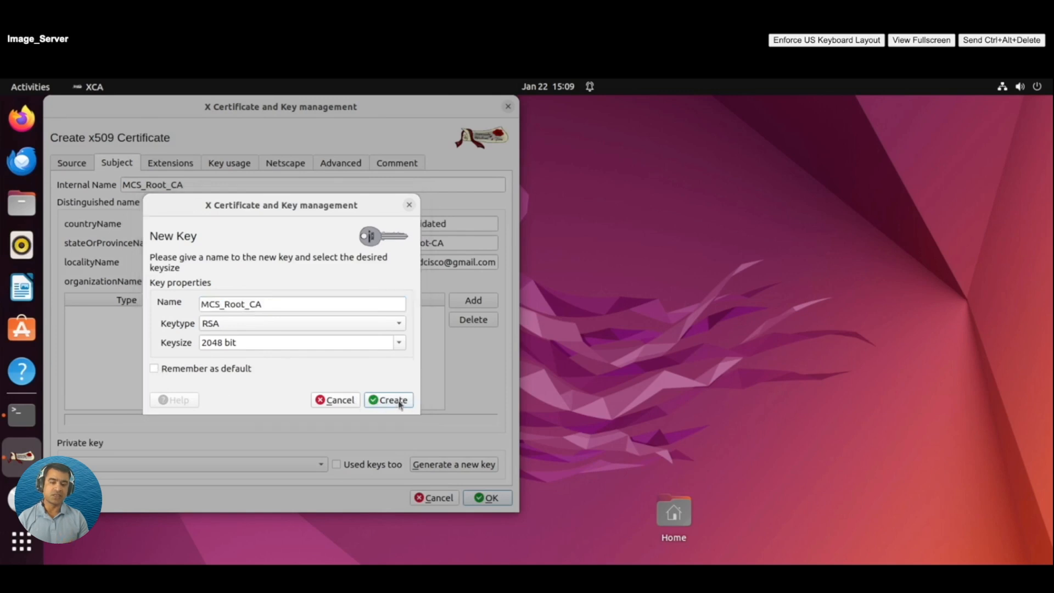
pyautogui.click(777, 167)
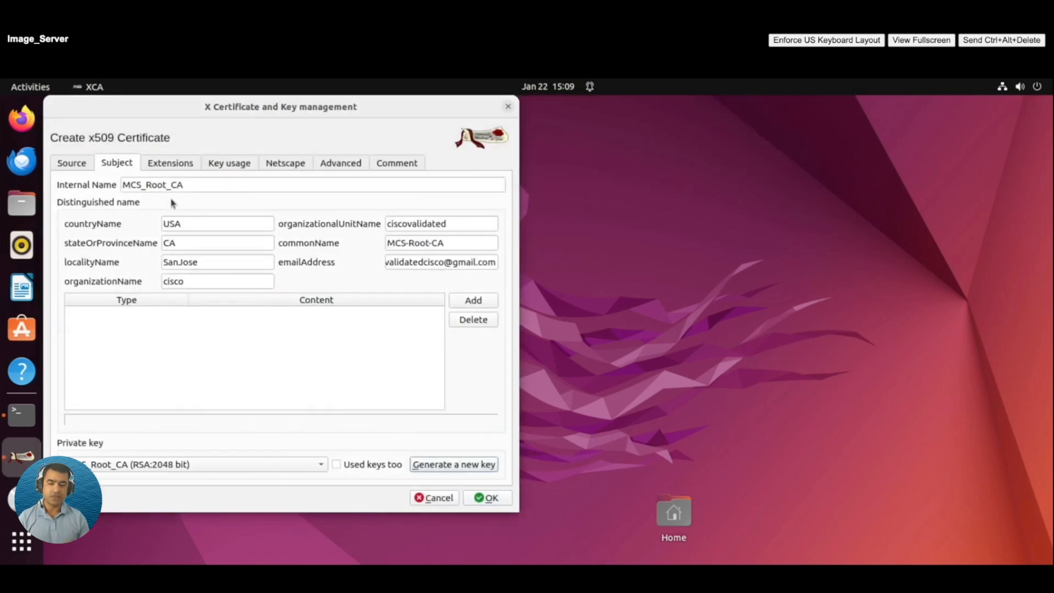
# Recheck the Extensions, Key usage, Netscape, Advanced and Comment tabs before returning to Subject.
pyautogui.click(171, 164)
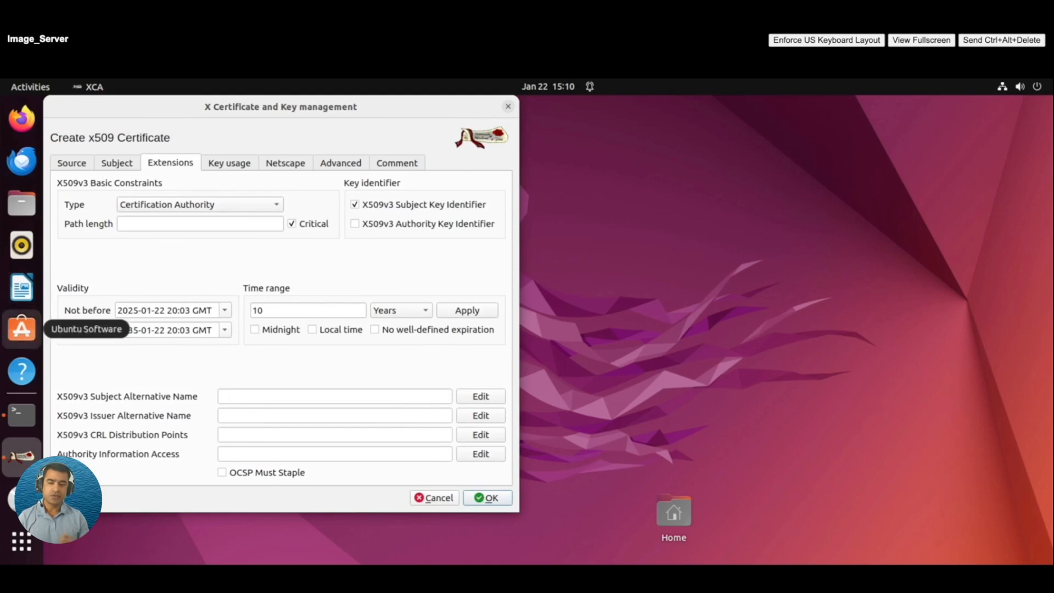
pyautogui.click(224, 166)
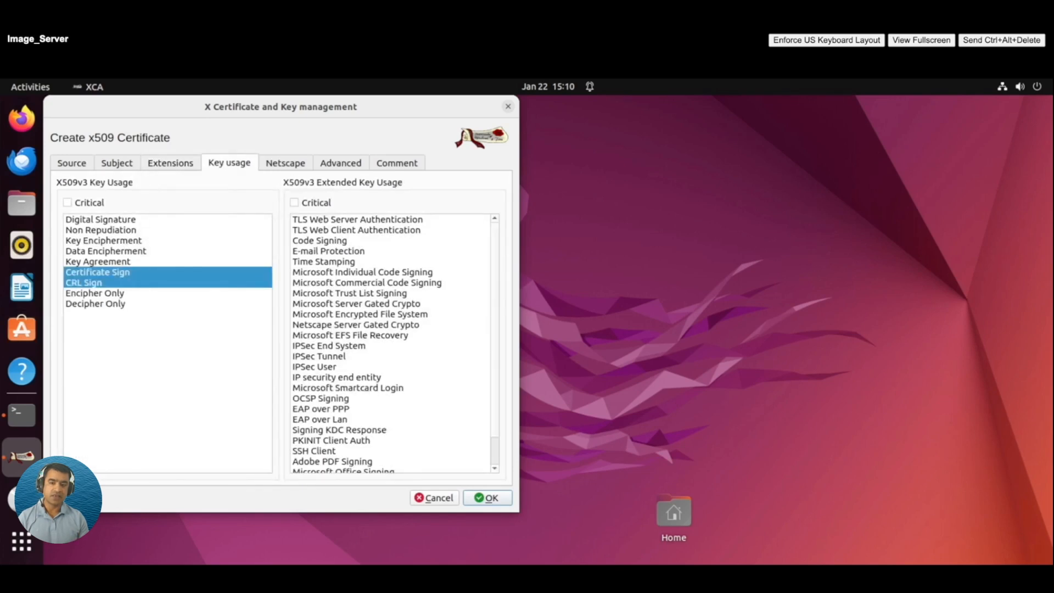
pyautogui.click(286, 163)
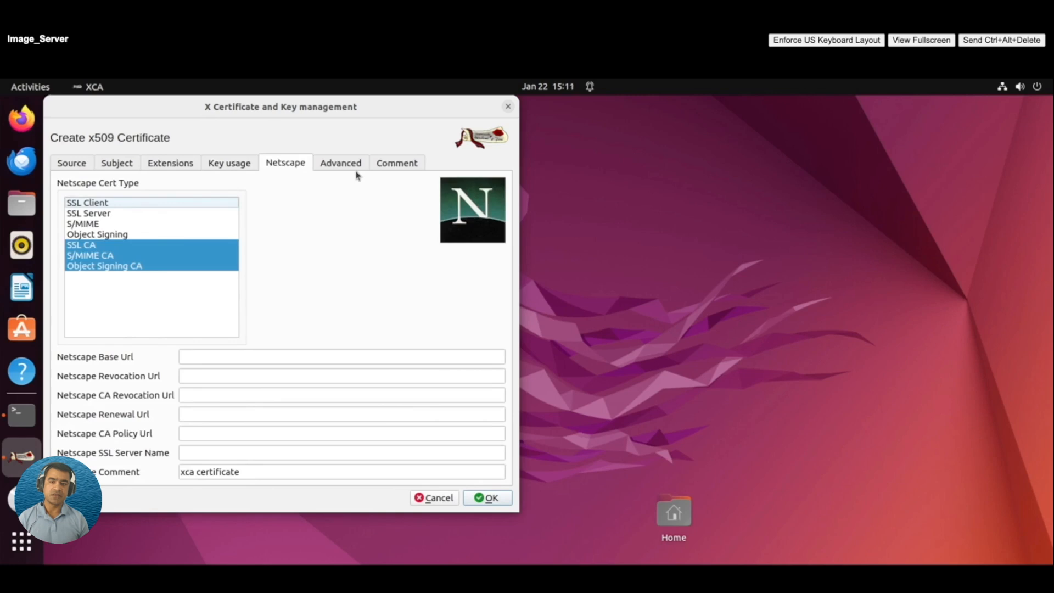
pyautogui.click(357, 166)
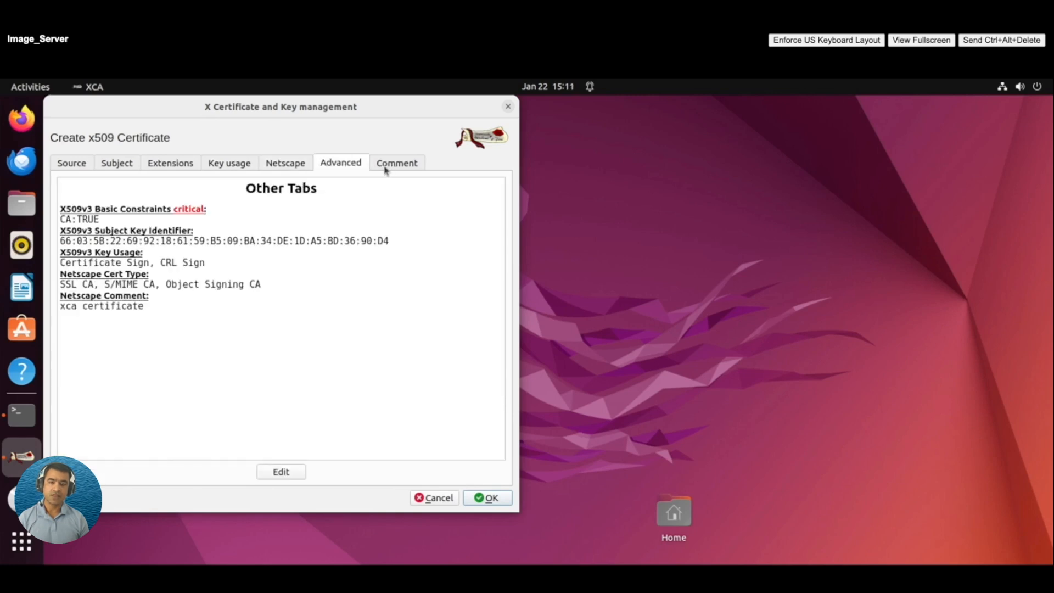
pyautogui.click(396, 165)
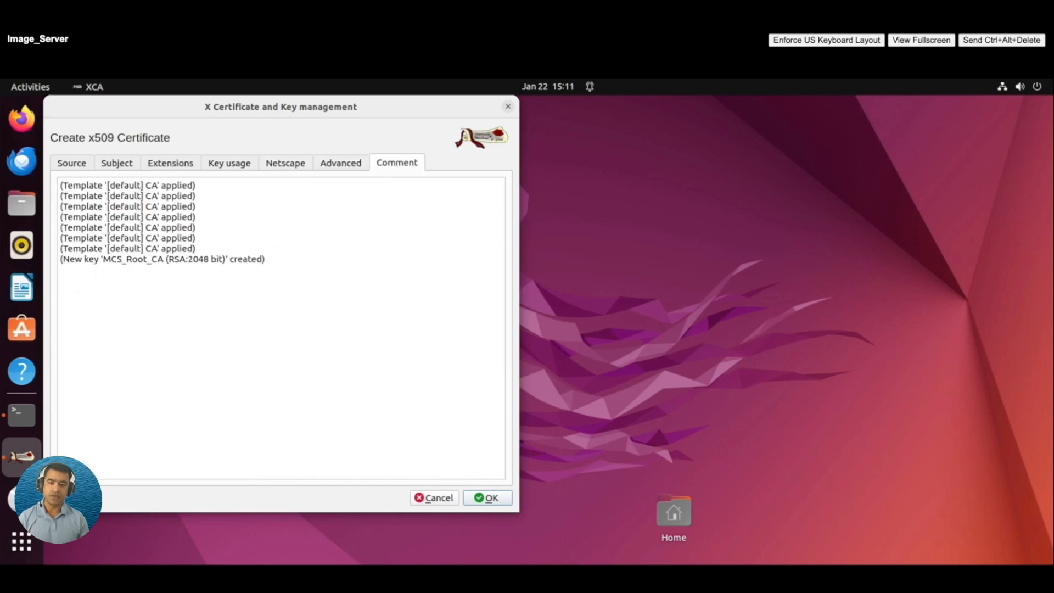
pyautogui.click(75, 169)
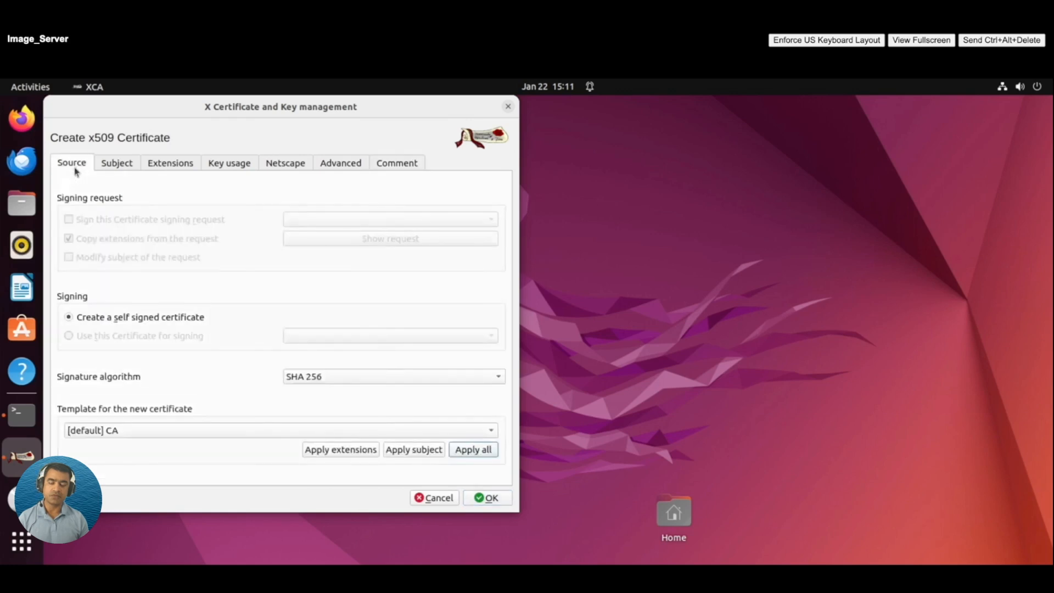
pyautogui.click(119, 167)
# Adjust the countryName value and create the self-signed MCS_Root_CA certificate.
pyautogui.click(492, 499)
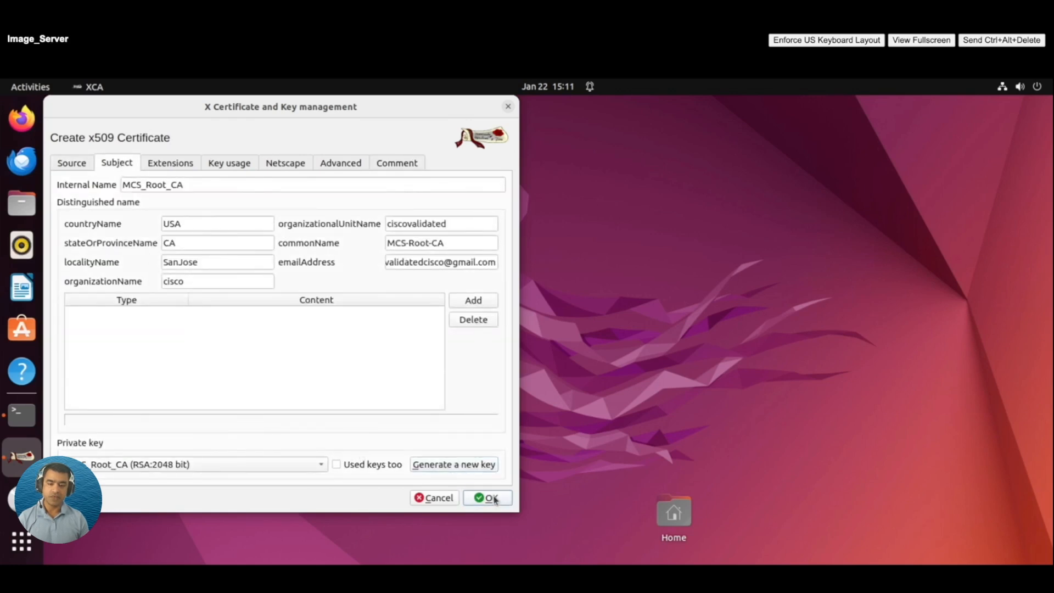
pyautogui.click(198, 225)
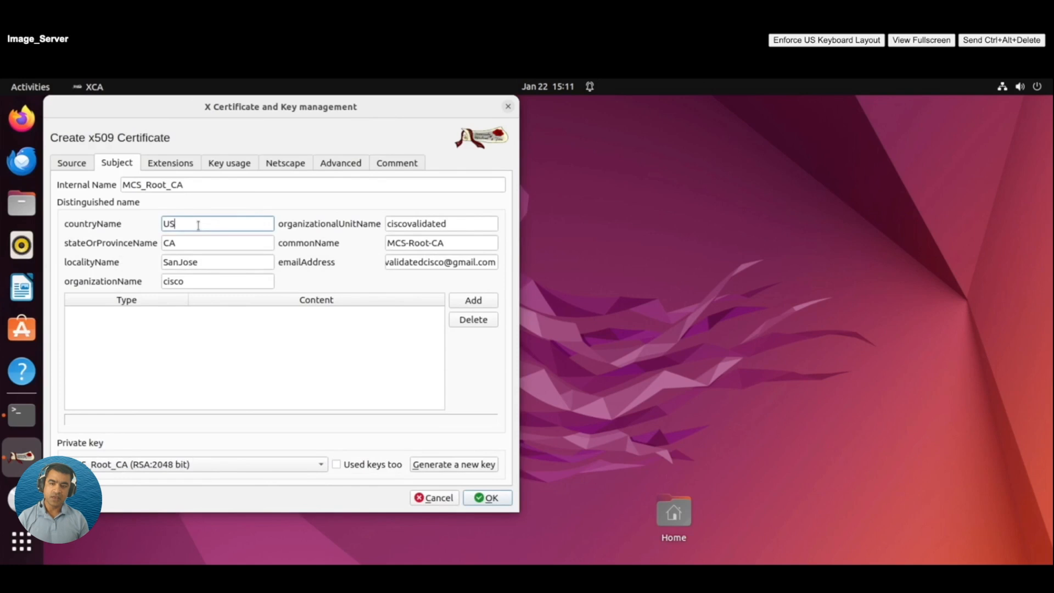
pyautogui.click(488, 498)
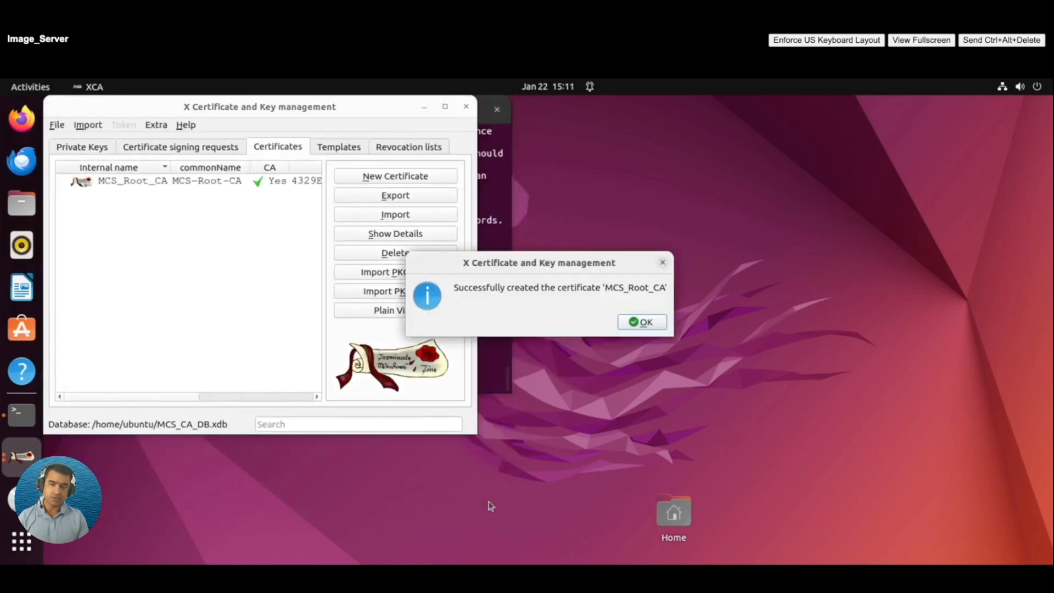
# Export MCS_Root_CA in PEM all (*.pem) format as MCS_Root_CA.pem in the home folder.
pyautogui.click(651, 327)
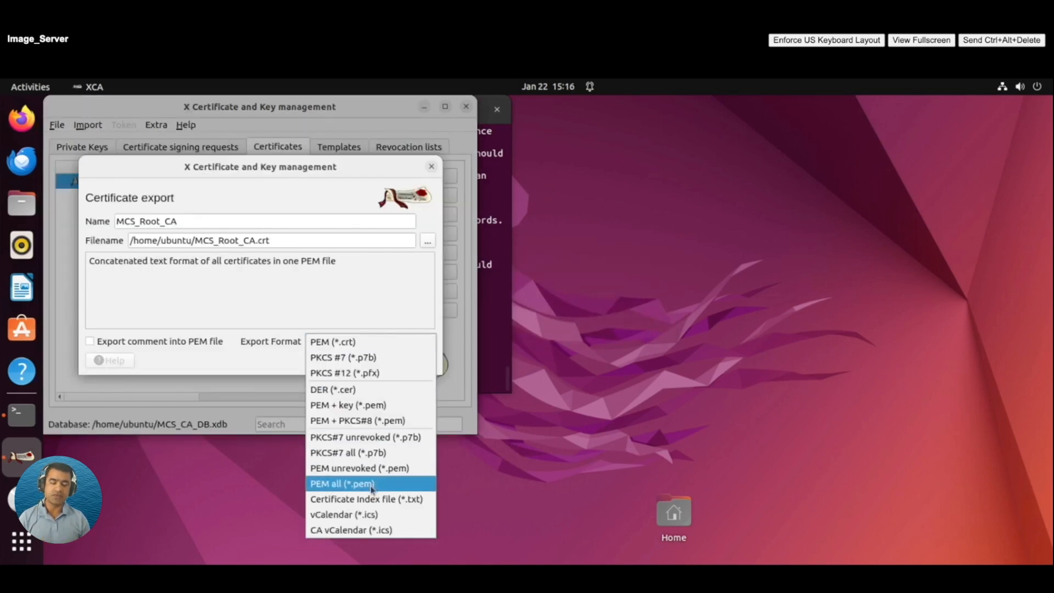
pyautogui.click(372, 488)
pyautogui.click(411, 360)
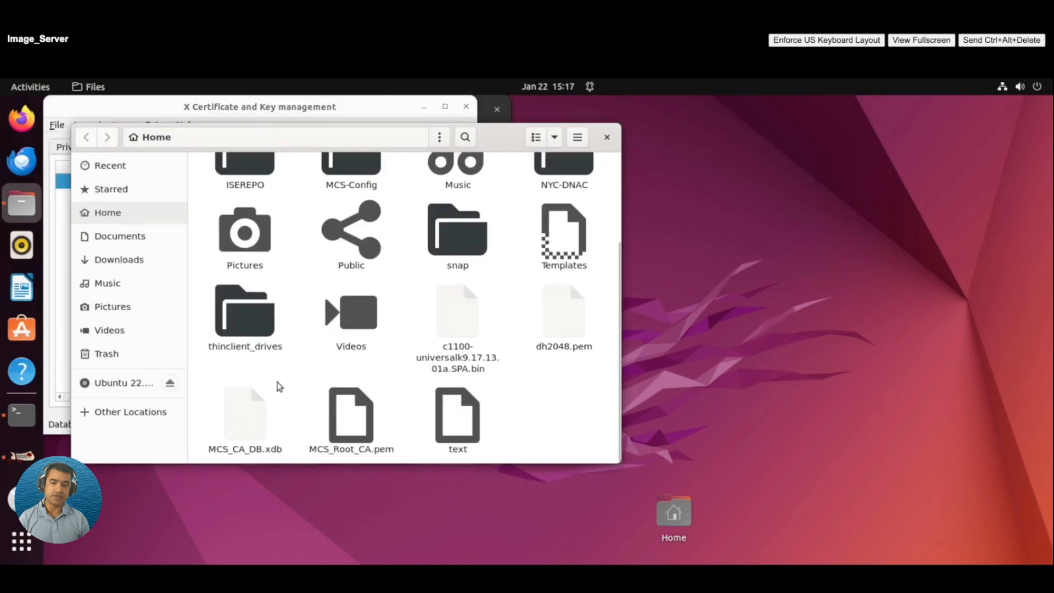
pyautogui.click(357, 421)
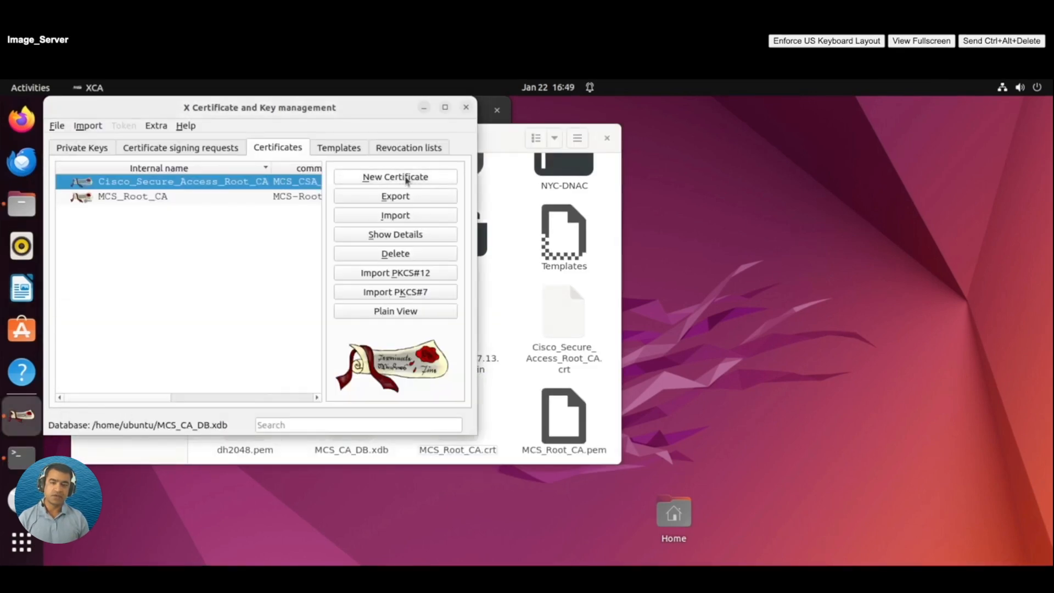
# Start a new certificate signed by Cisco_Secure_Access_Root_CA with the [default] TLS_server template applied.
pyautogui.click(407, 177)
pyautogui.click(332, 432)
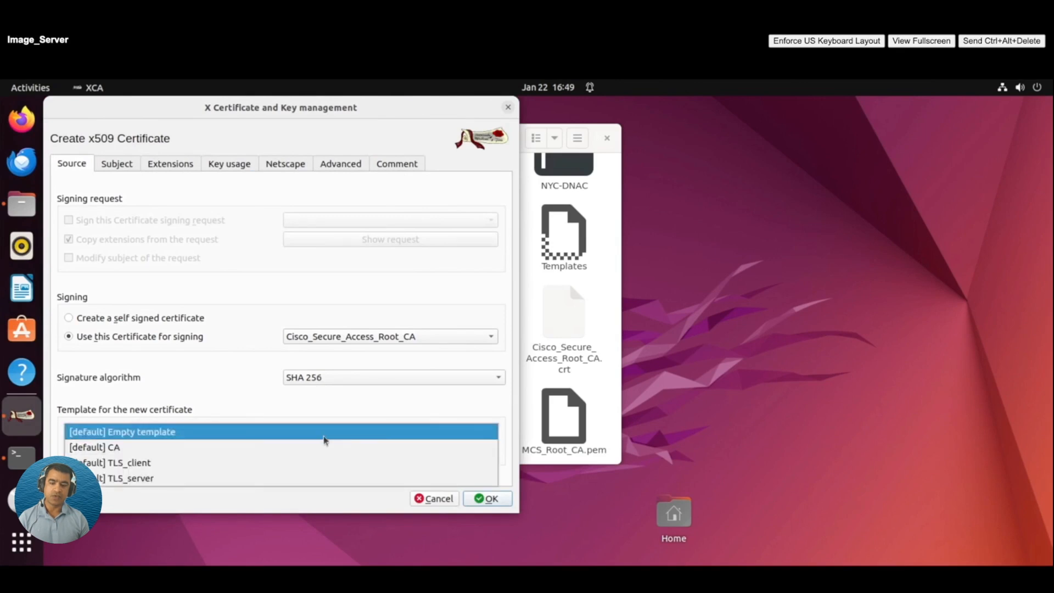
pyautogui.click(313, 487)
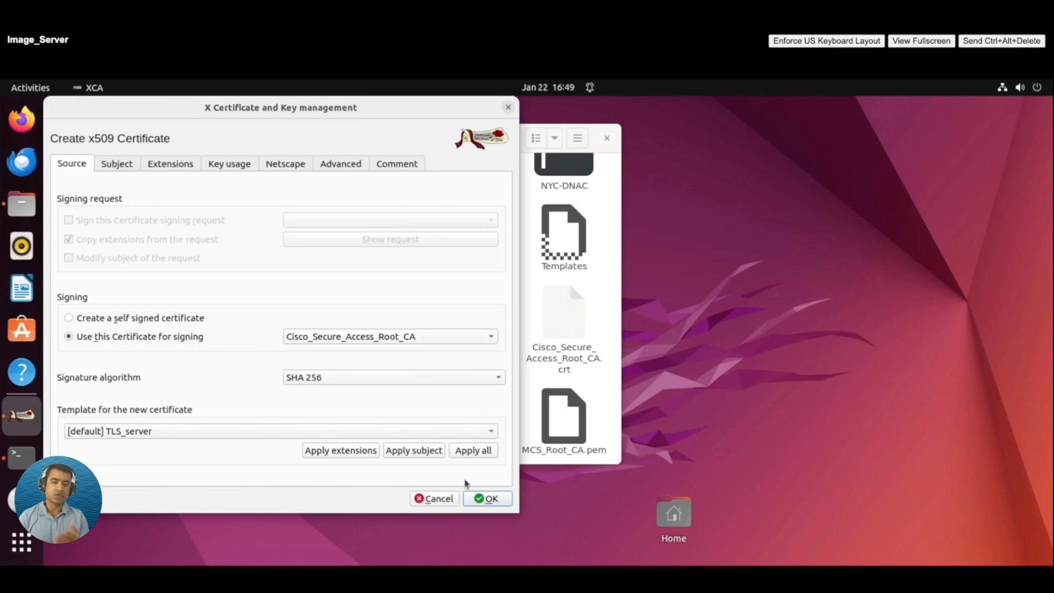
pyautogui.click(484, 454)
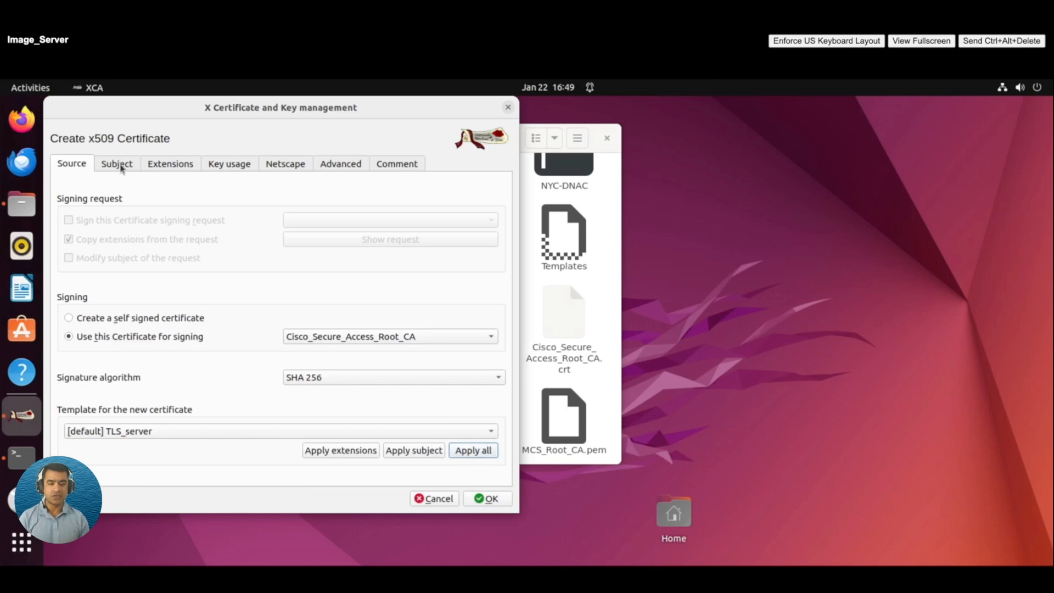
pyautogui.click(121, 167)
pyautogui.click(151, 185)
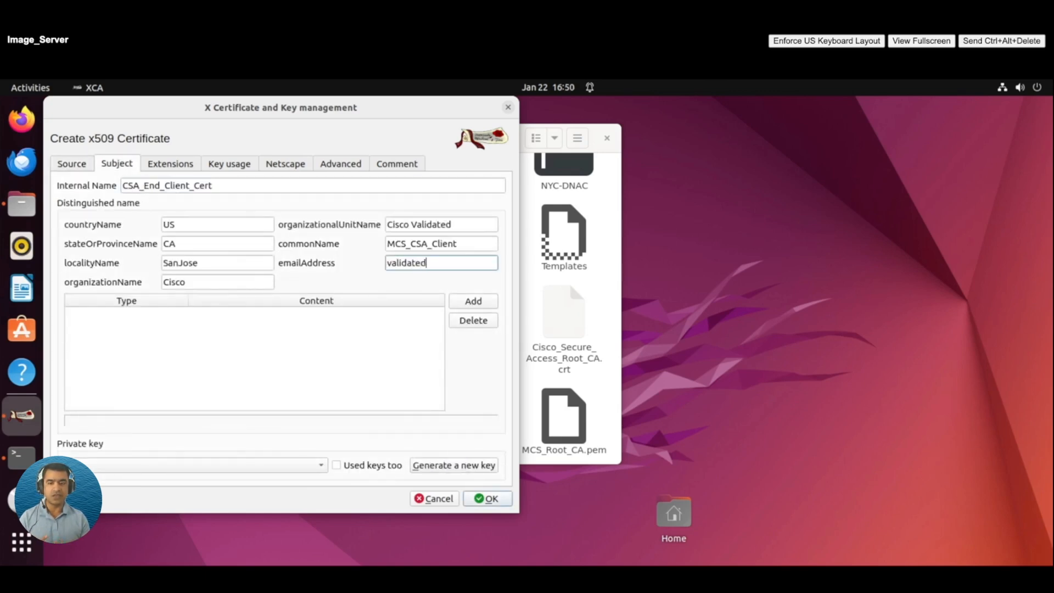
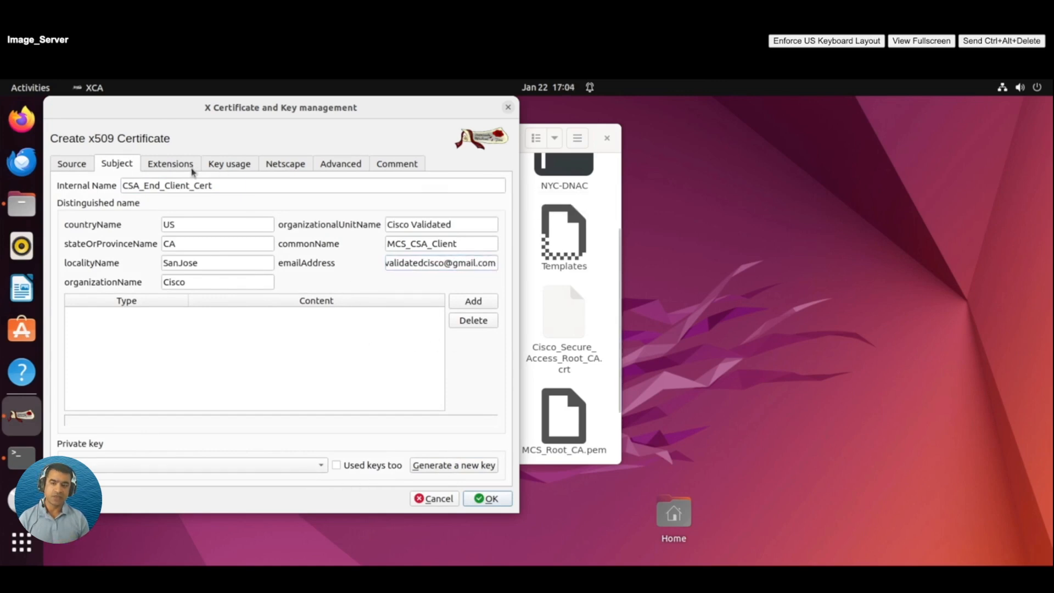
# Enter the subject's e-mail address, then review the Extensions, Key usage, Netscape, Advanced and Comment tabs.
pyautogui.click(192, 167)
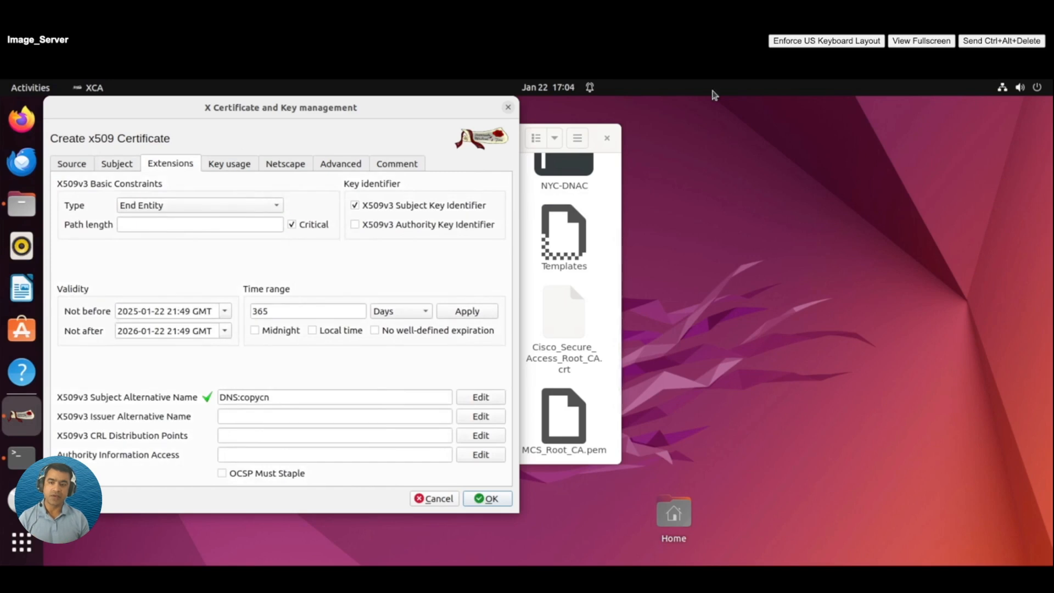
pyautogui.click(236, 168)
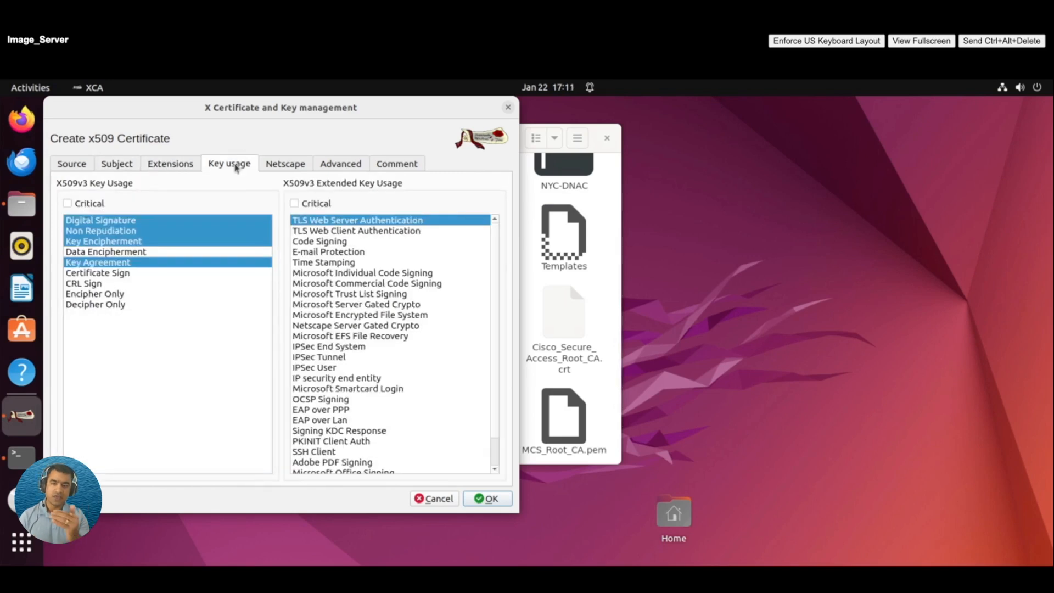
pyautogui.click(285, 165)
pyautogui.click(341, 164)
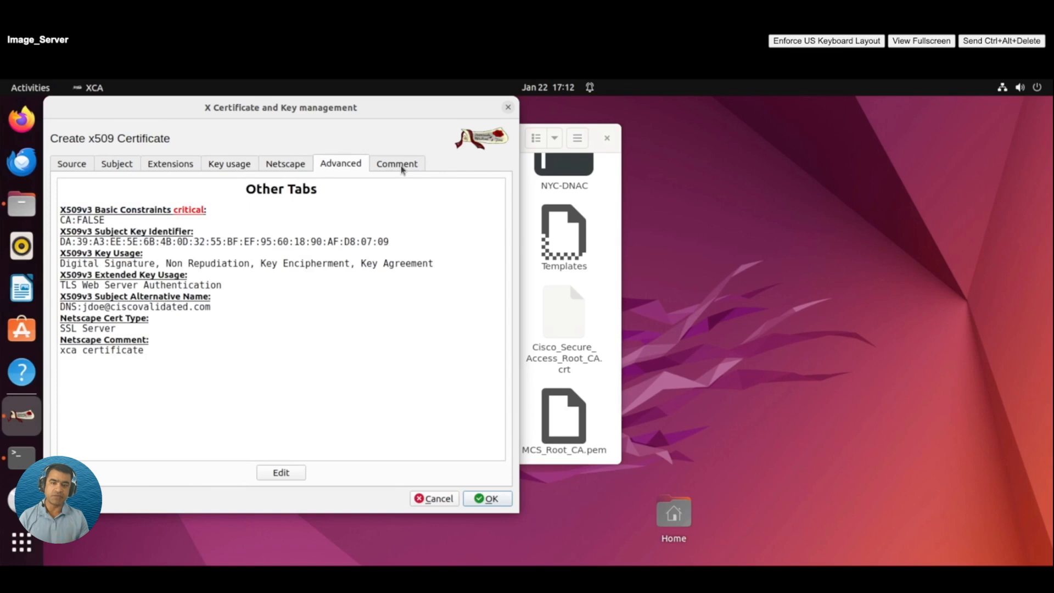
pyautogui.click(403, 166)
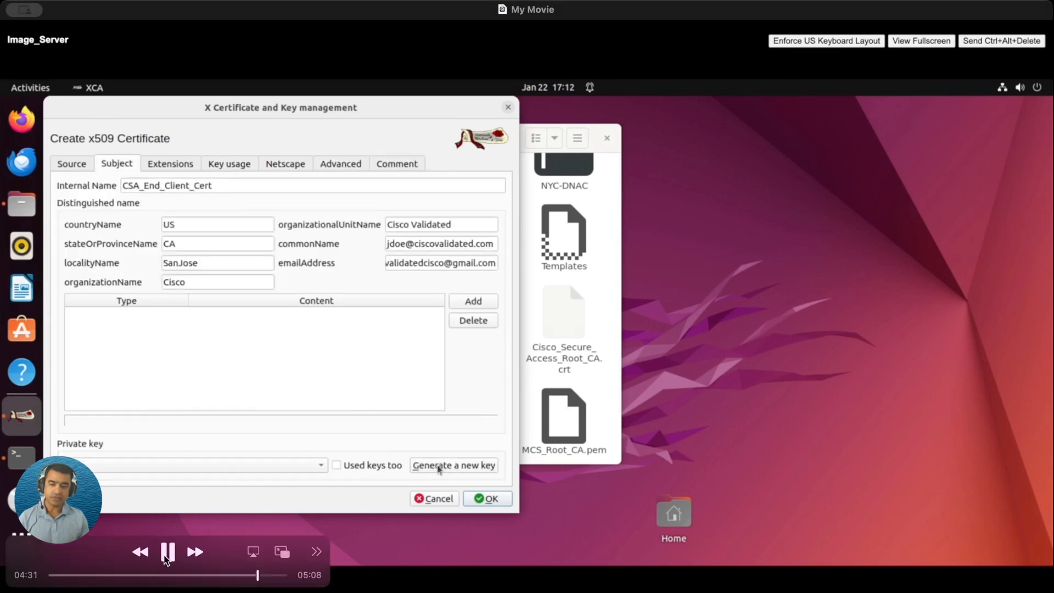
# Confirm creation of CSA_End_Client_Cert with a new 2048-bit RSA key under Cisco_Secure_Access_Root_CA.
pyautogui.click(166, 559)
pyautogui.moveTo(252, 579); pyautogui.dragTo(239, 578)
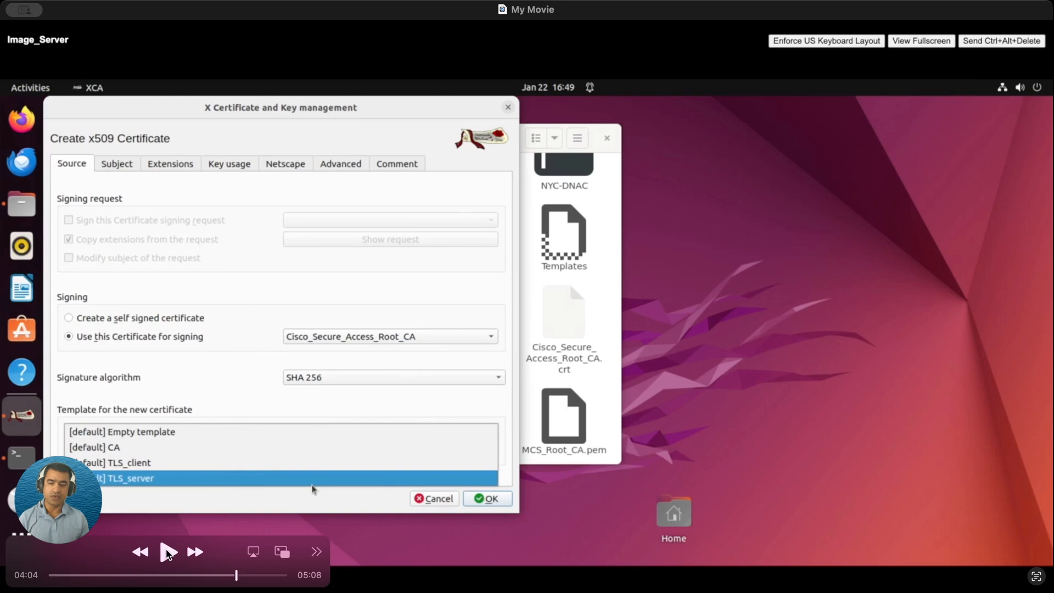
pyautogui.click(167, 554)
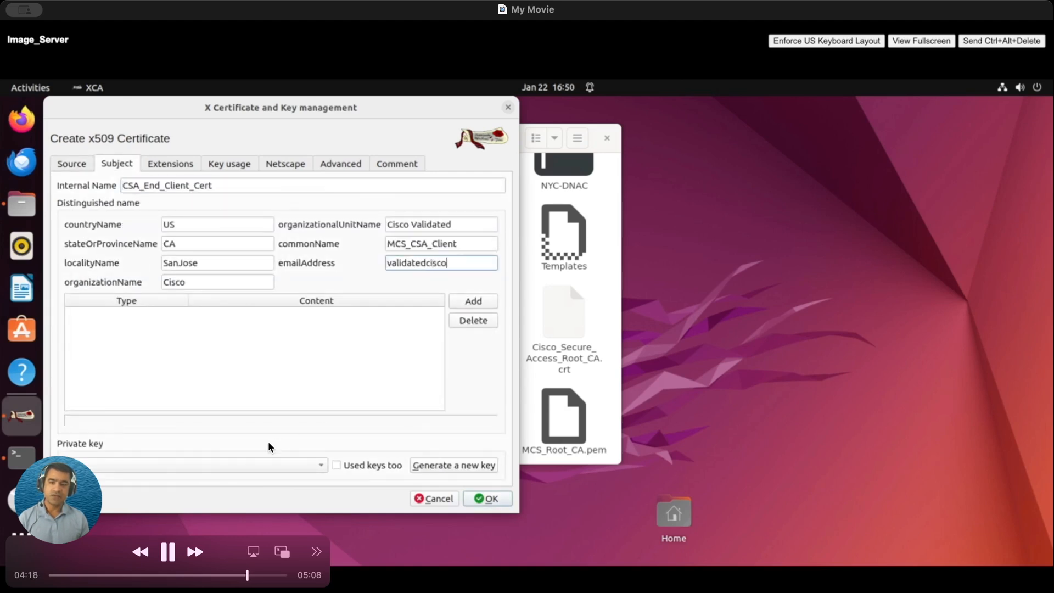
pyautogui.click(167, 554)
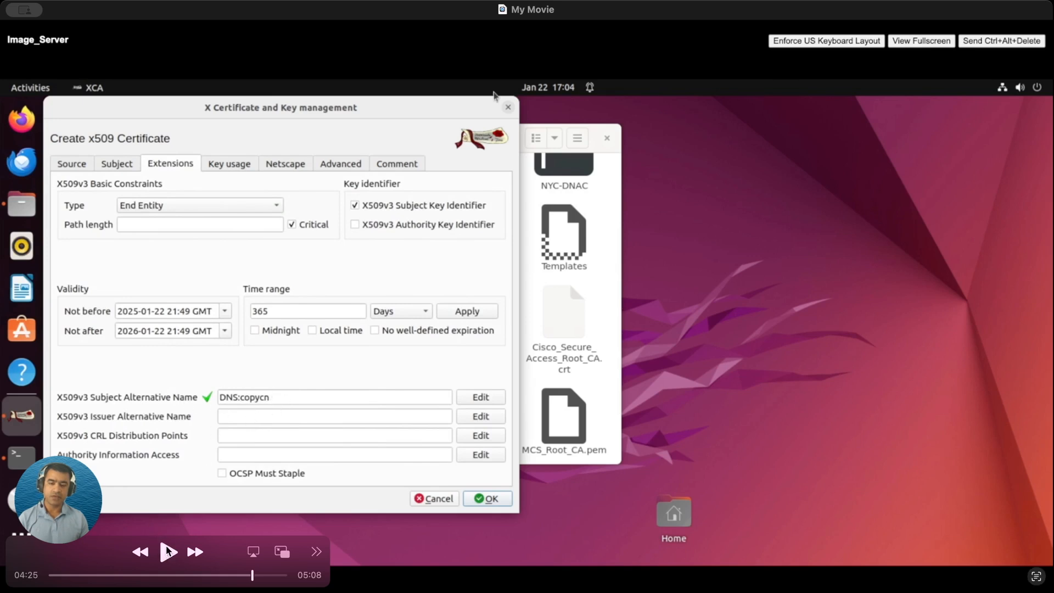
pyautogui.press('Right')
pyautogui.press('Right')
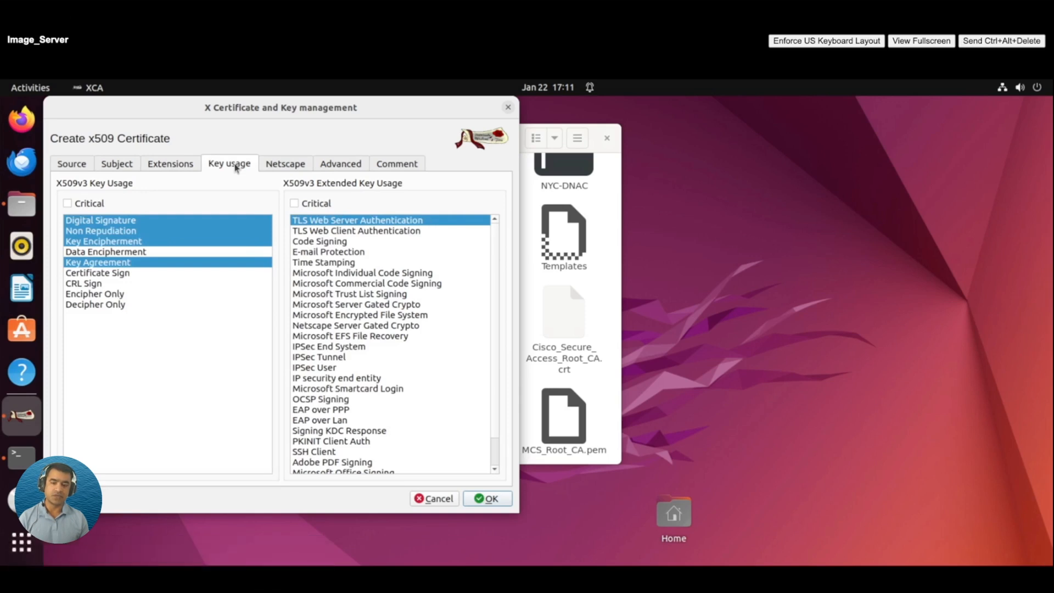
pyautogui.click(166, 556)
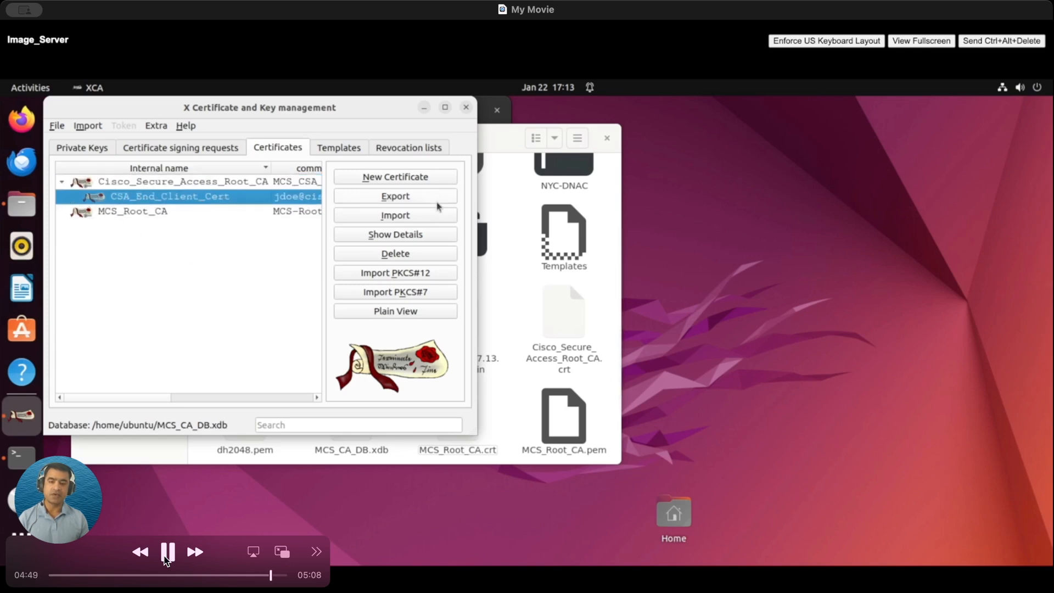
# Open the PEM (*.crt) export of CSA_End_Client_Cert targeting /home/ubuntu/CSA_End_Client_Cert.crt.
pyautogui.click(164, 558)
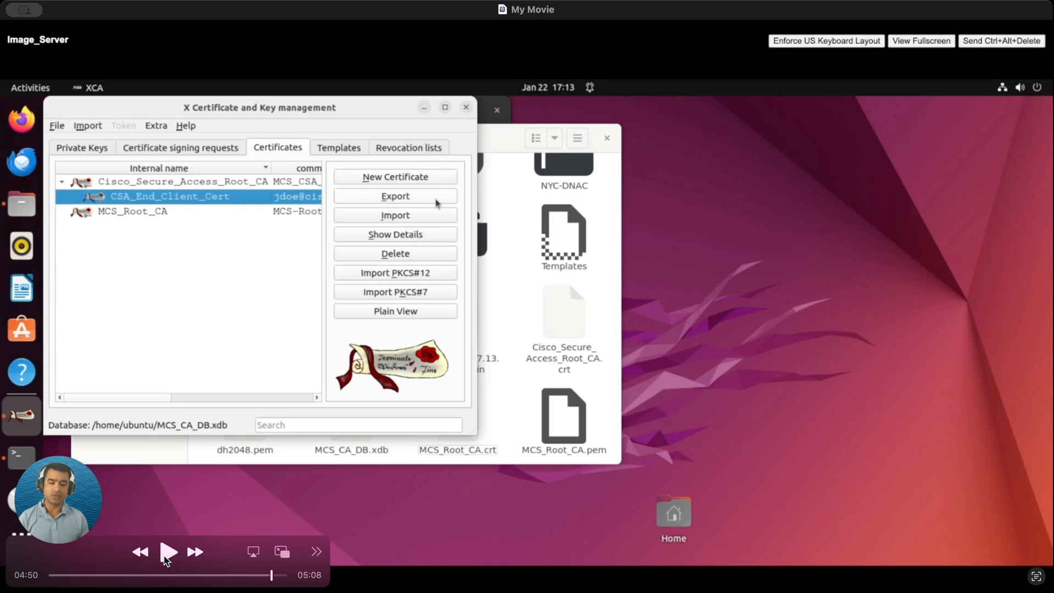
pyautogui.click(166, 559)
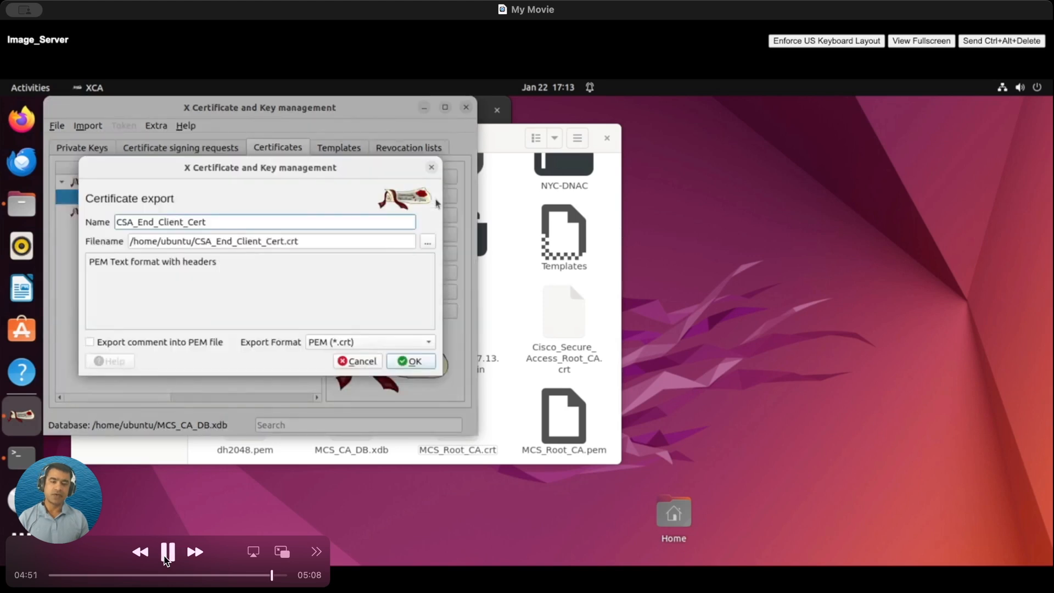